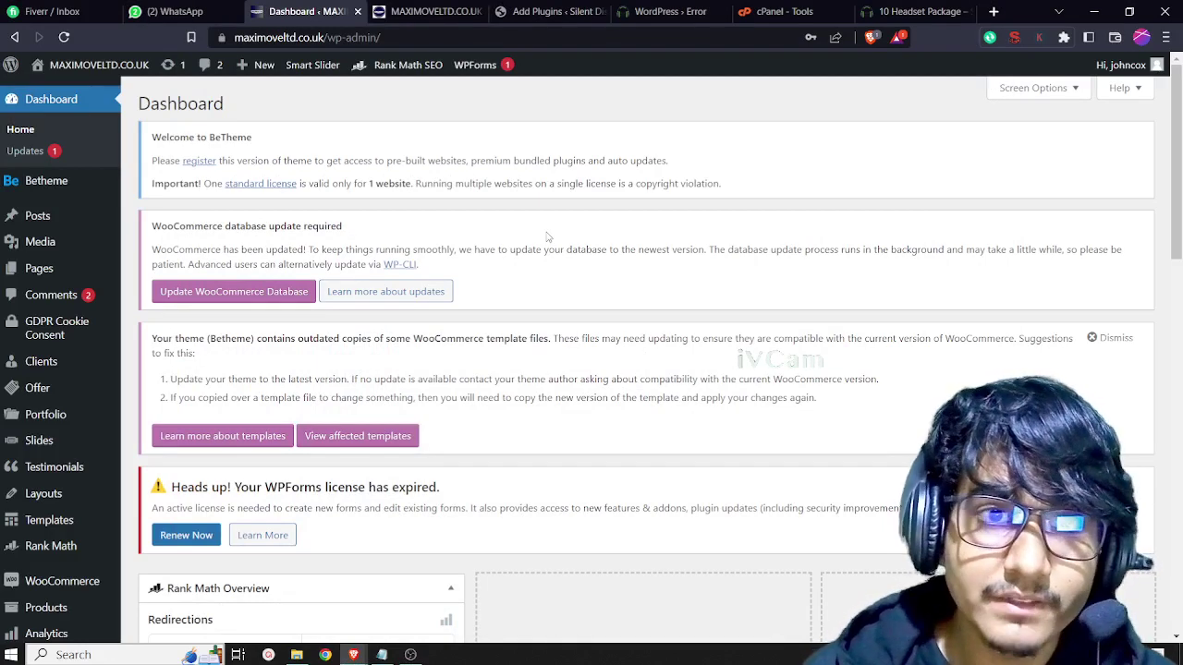
- Search the plugin directory for "wp sitemap" from the Add Plugins page
scroll(547, 236, down, 3)
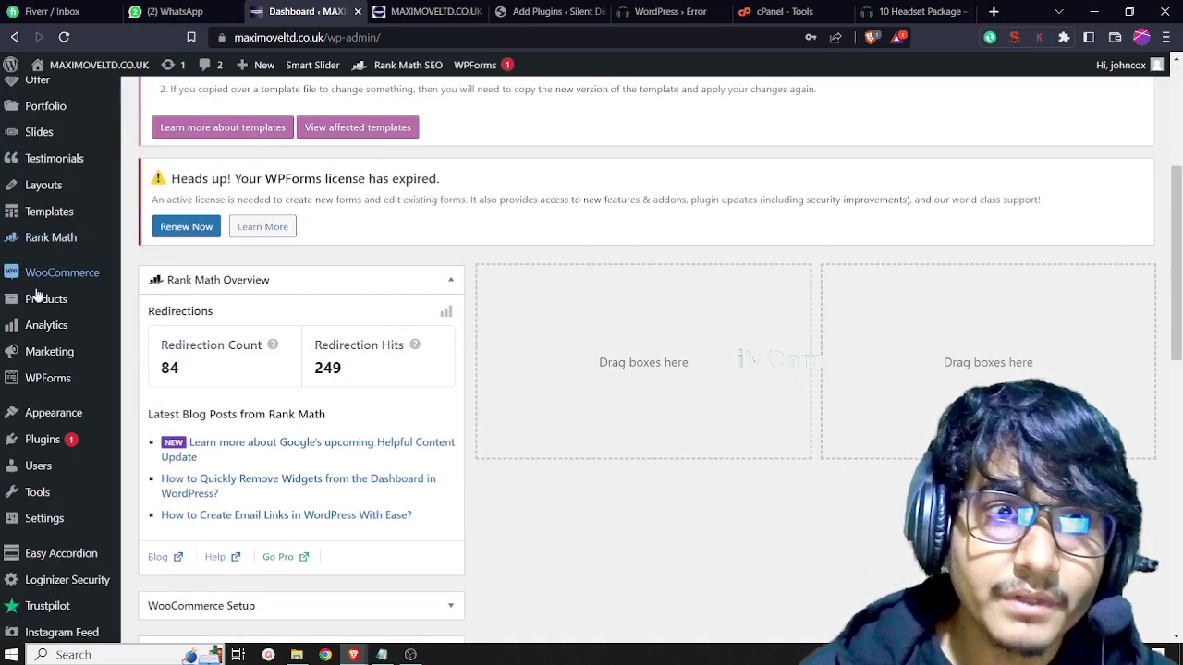
mouse_move(44, 440)
click(189, 442)
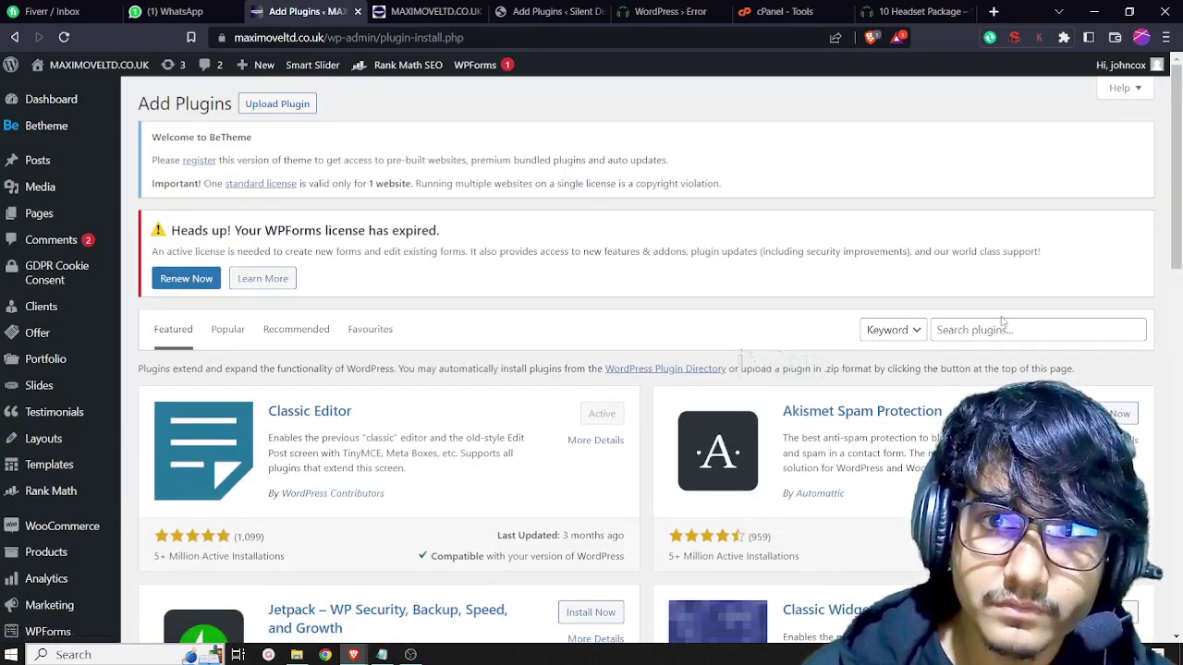
click(993, 329)
text(wp sitemap)
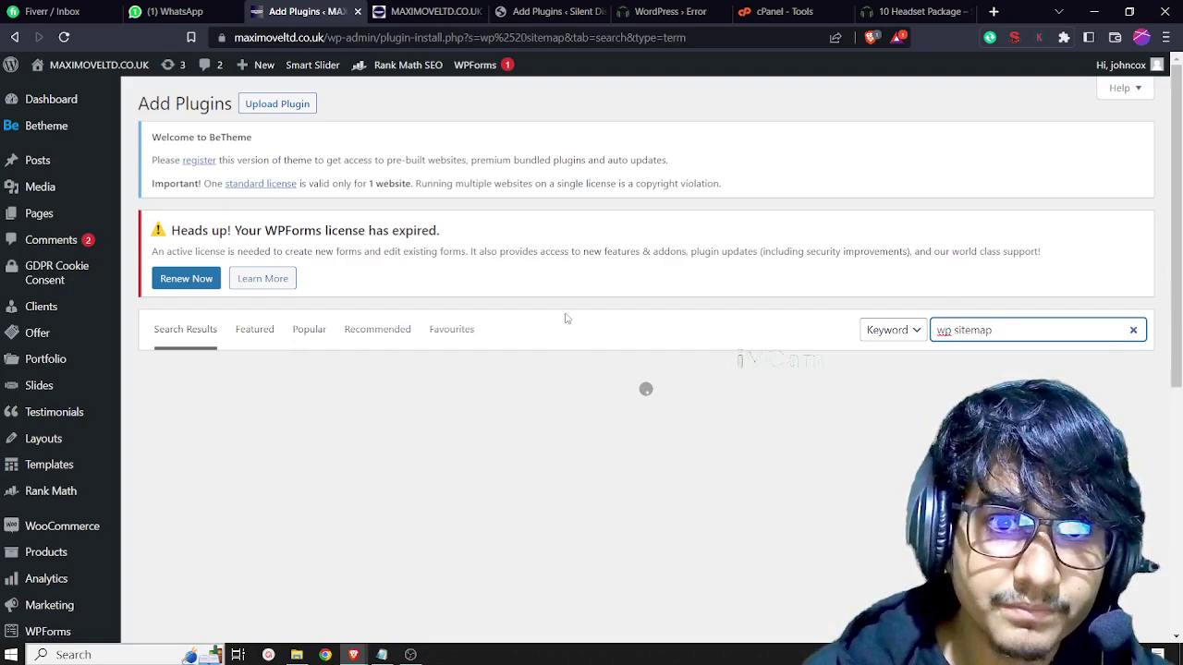
- Install and activate the WP Sitemap Page plugin from the search results
scroll(566, 318, down, 2)
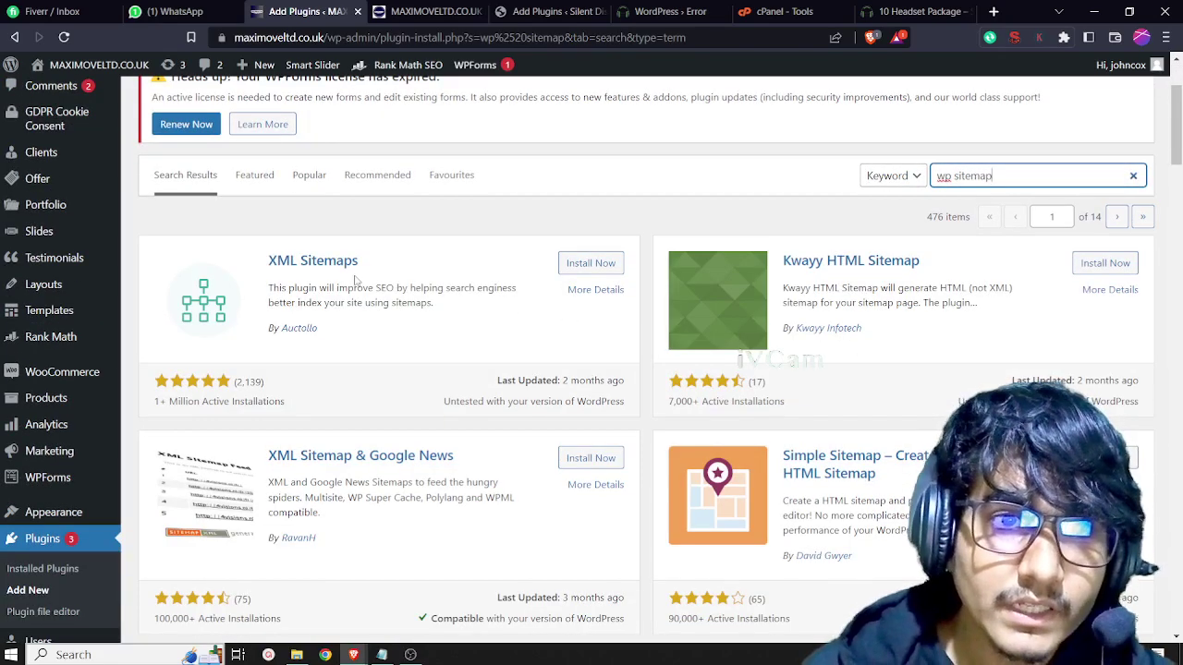
scroll(355, 281, down, 6)
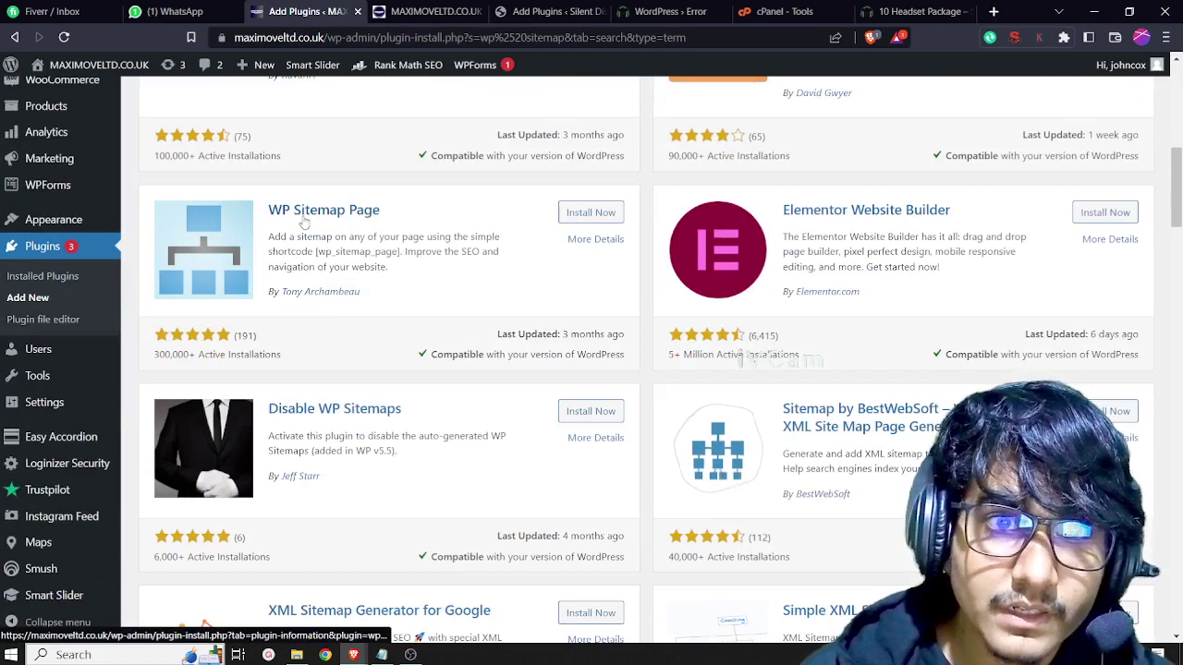
click(569, 219)
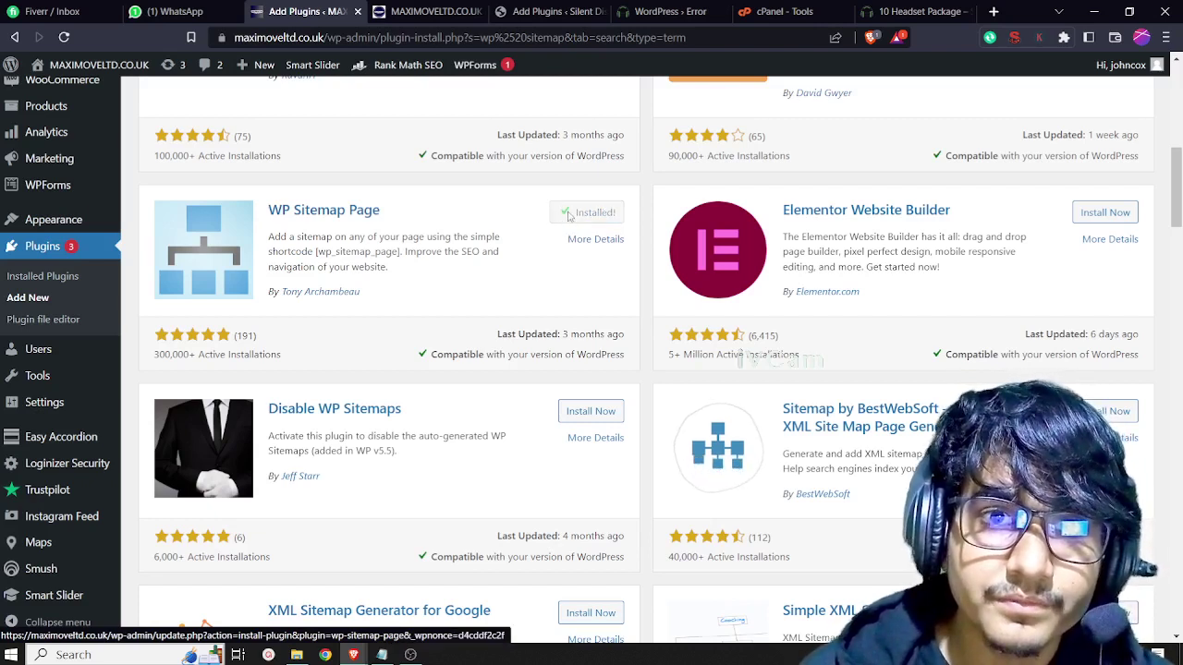
click(573, 215)
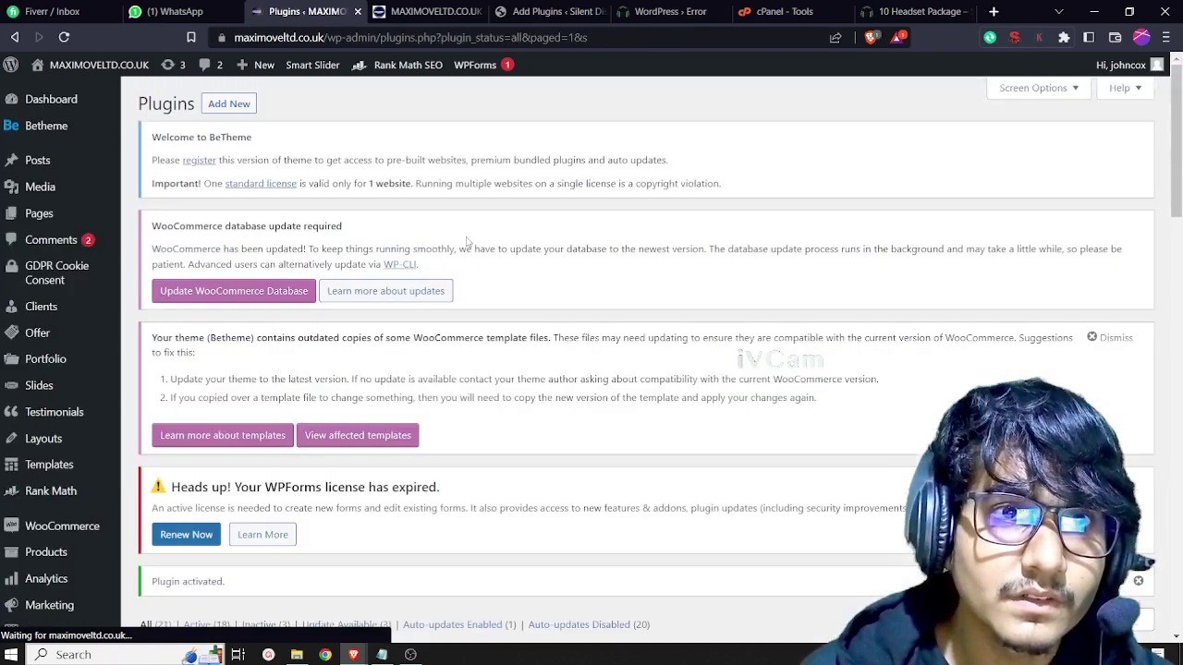
- Open the settings page of the WP Sitemap Page plugin
scroll(470, 251, down, 15)
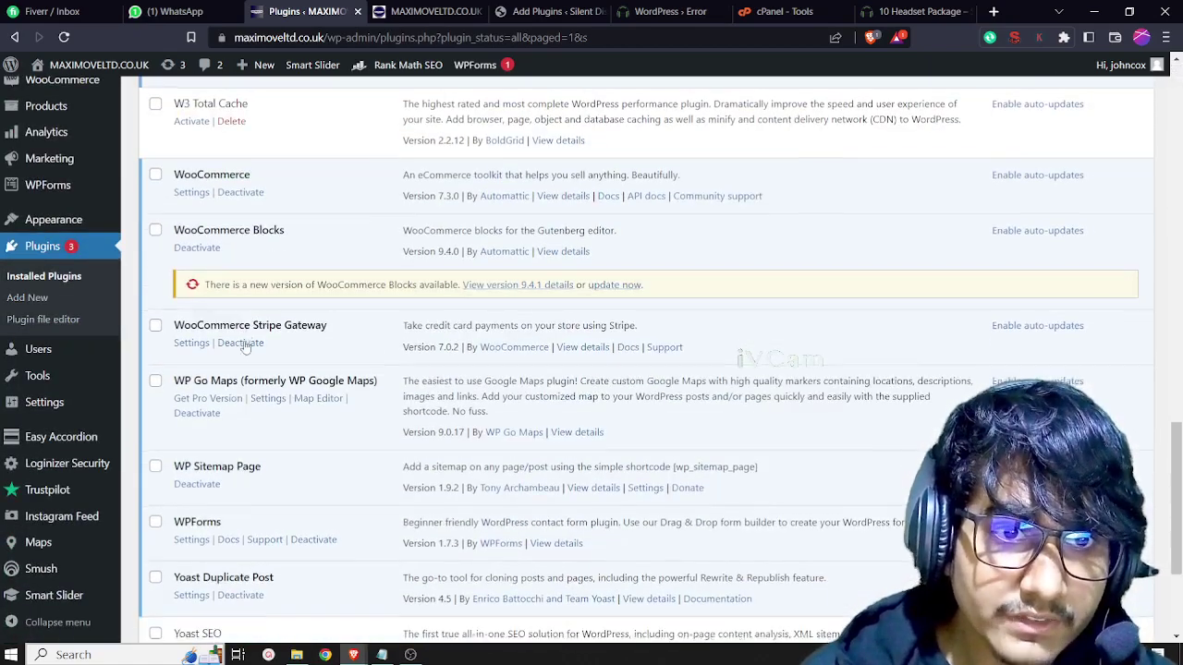
scroll(238, 343, down, 2)
mouse_move(57, 411)
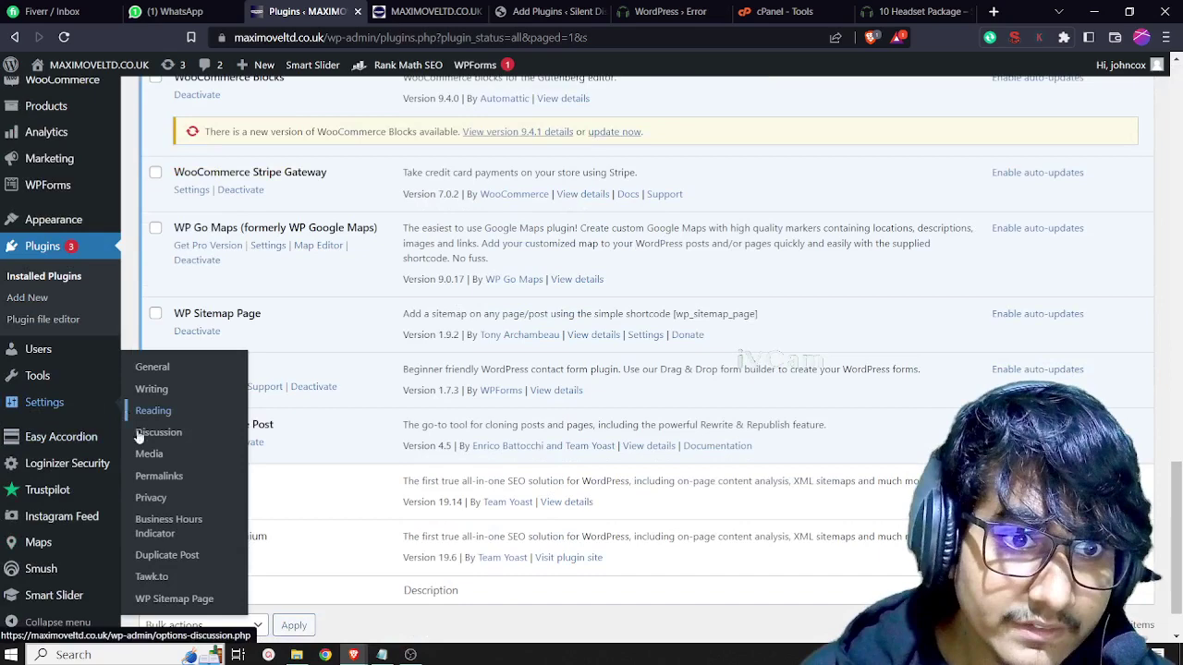
click(149, 601)
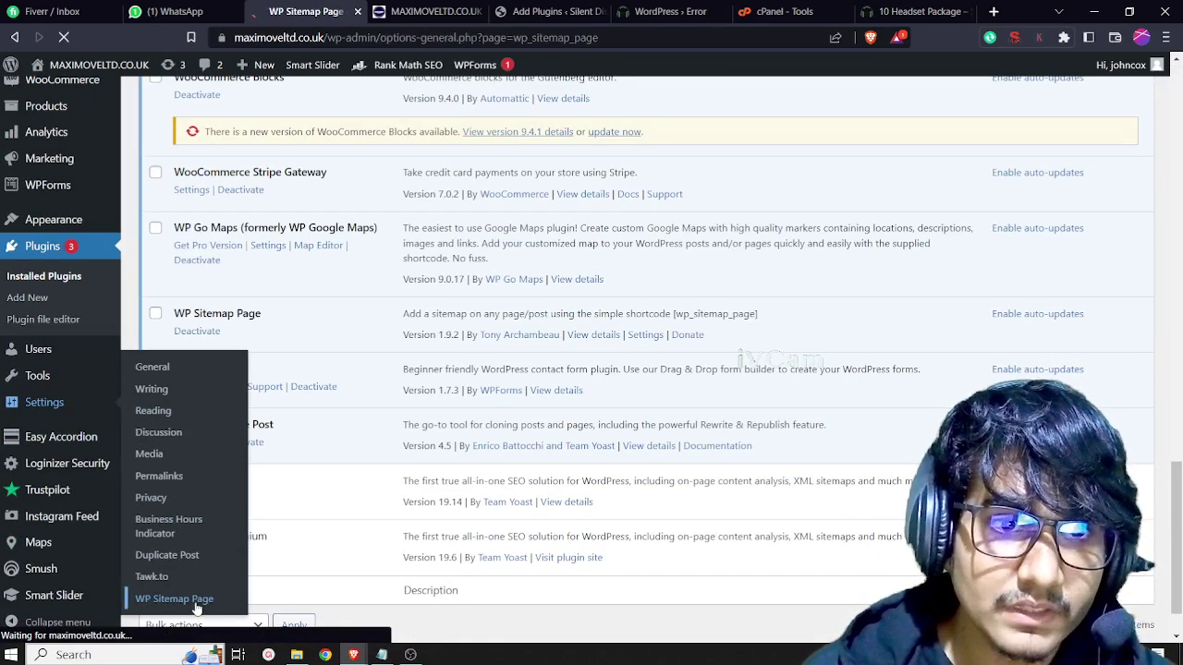
- Copy the traditional sitemap shortcode [wp_sitemap_page] from the plugin's usage instructions
scroll(638, 354, down, 6)
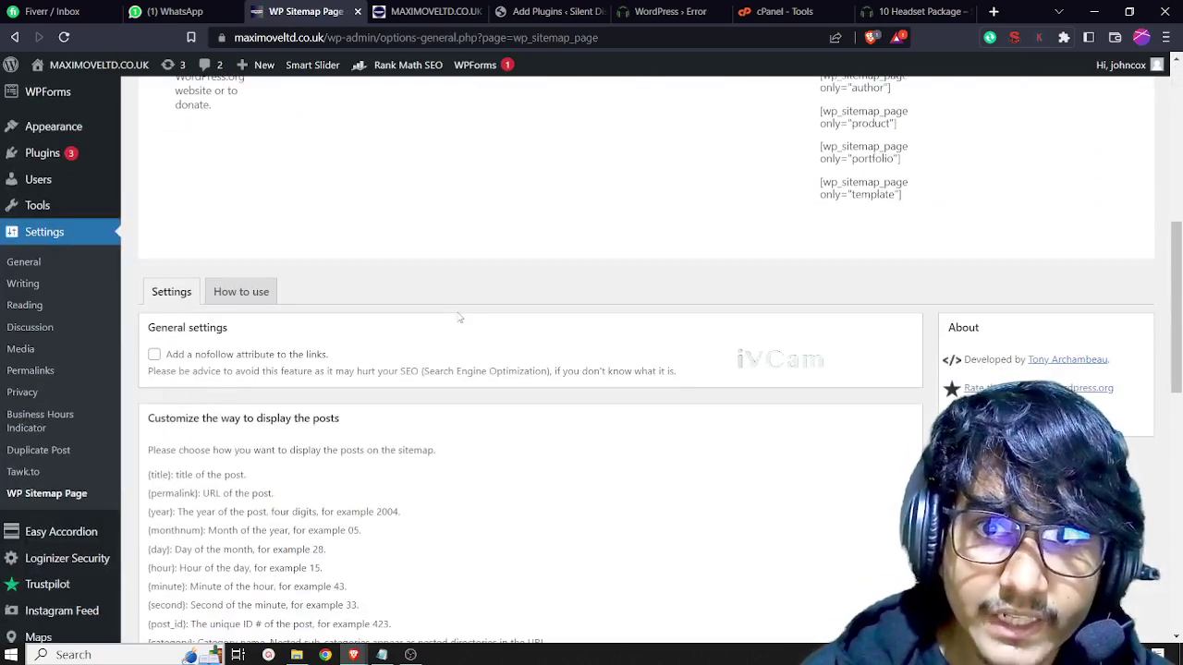
scroll(639, 285, down, 6)
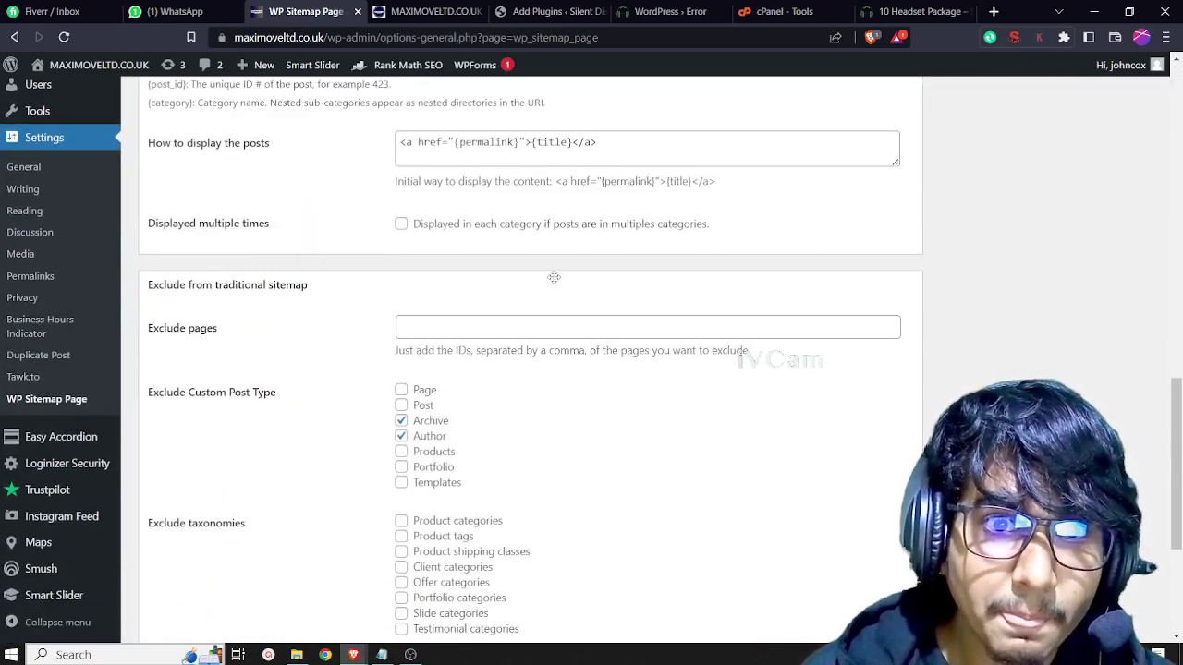
scroll(554, 275, down, 3)
scroll(555, 281, up, 3)
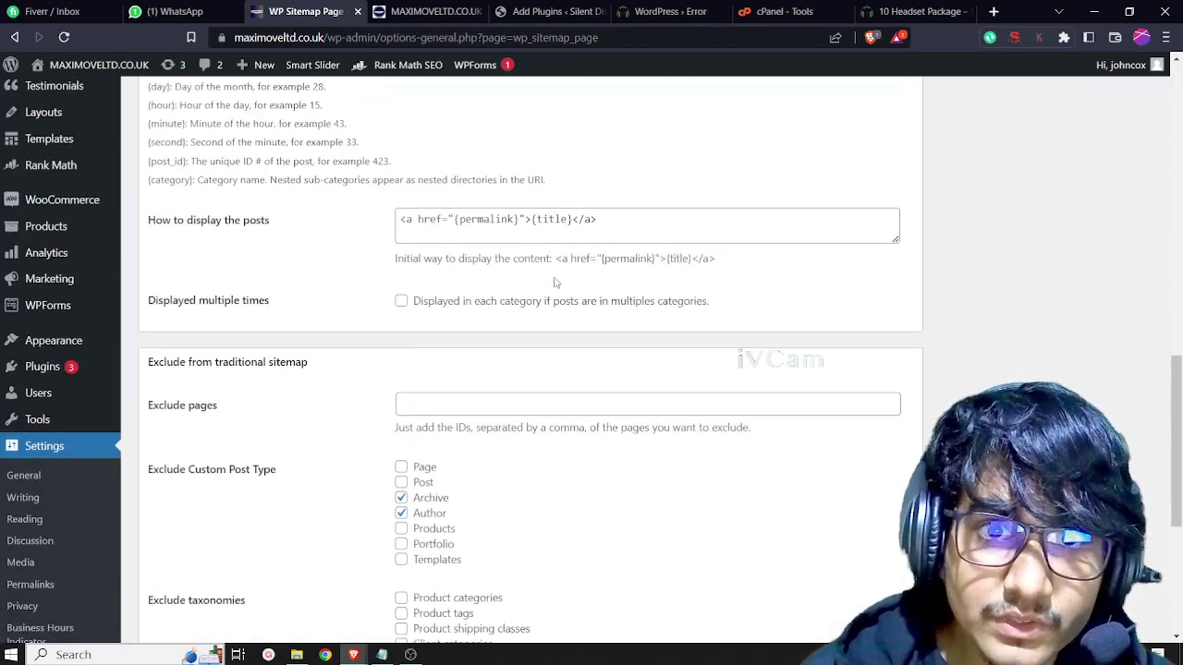
scroll(555, 283, up, 3)
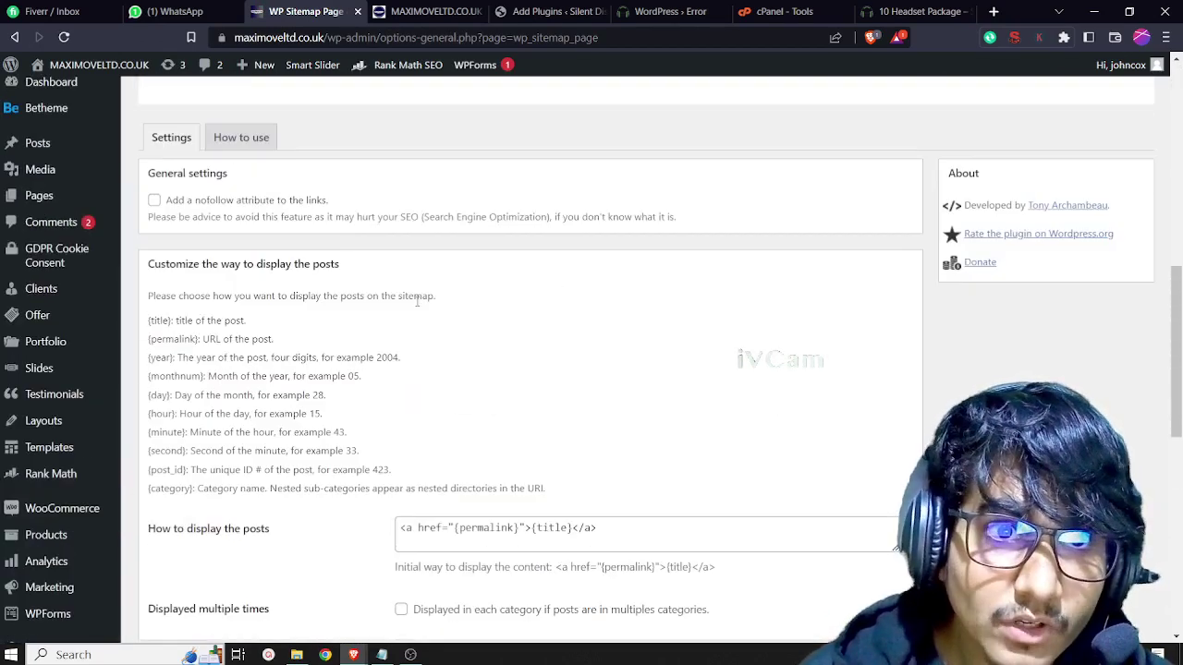
scroll(296, 330, up, 7)
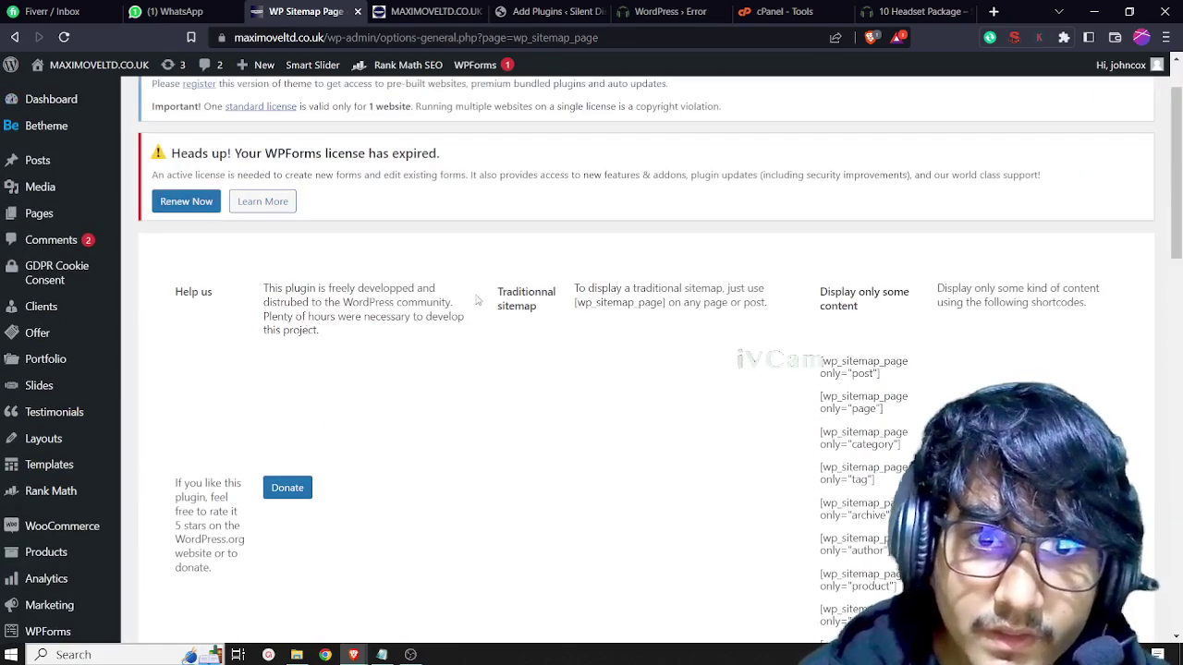
scroll(478, 301, up, 1)
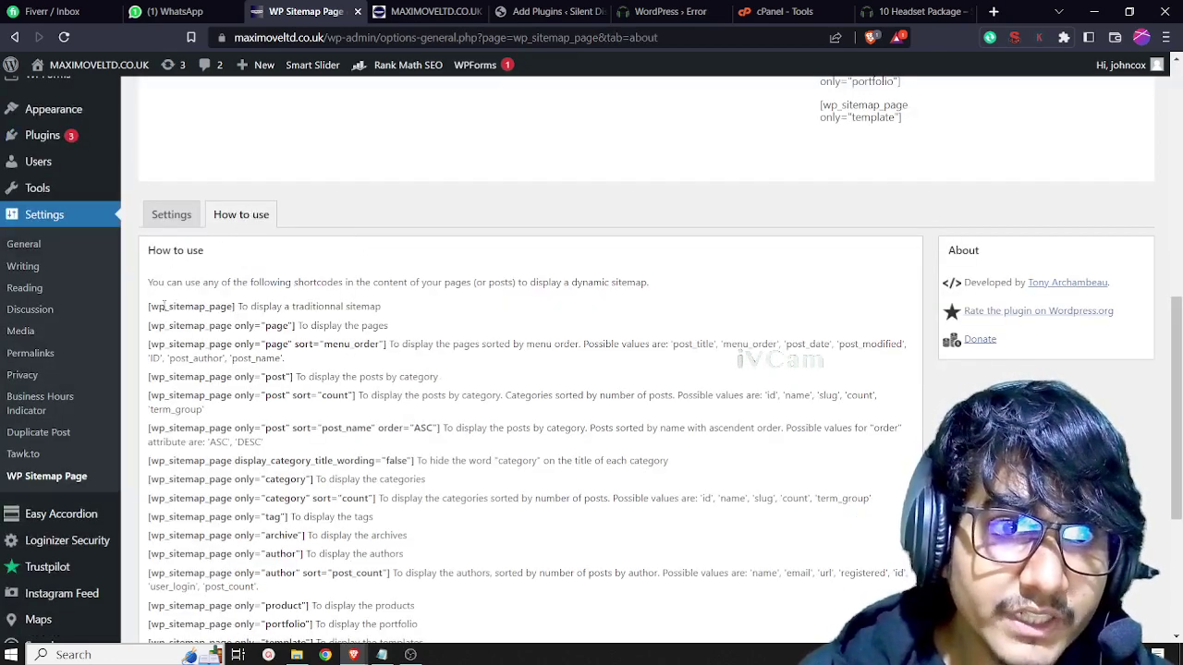
drag(148, 306, 233, 311)
key(ctrl+c)
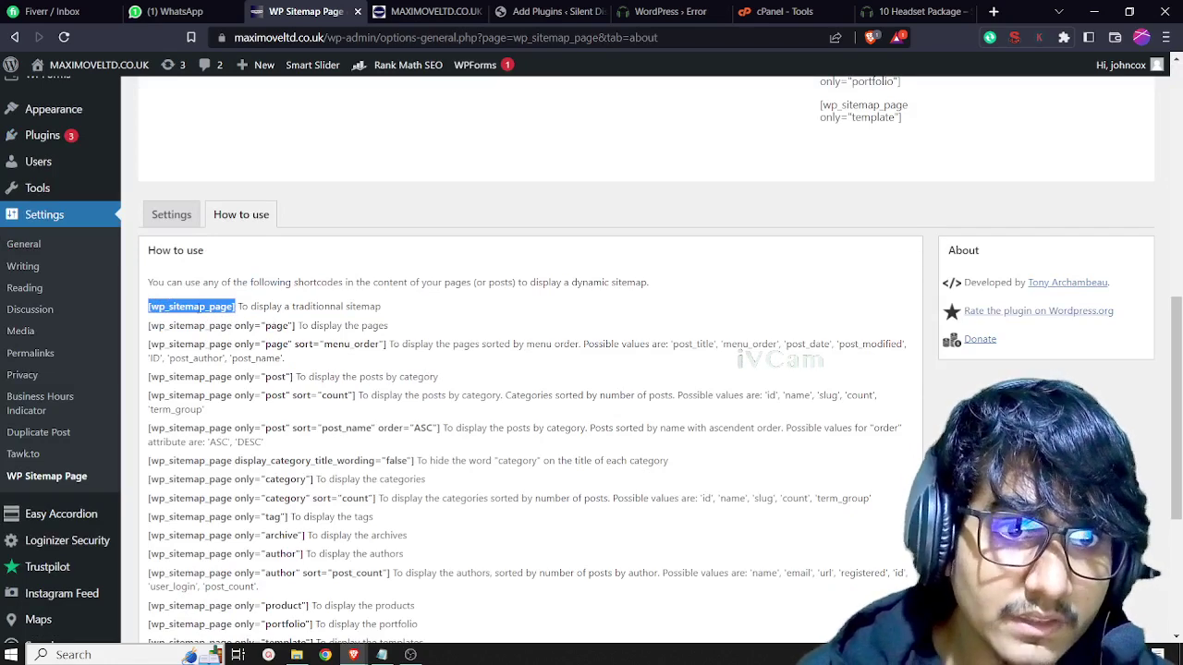
- Create a new page in the site's Pages section and title it "Sitemap"
scroll(238, 308, up, 10)
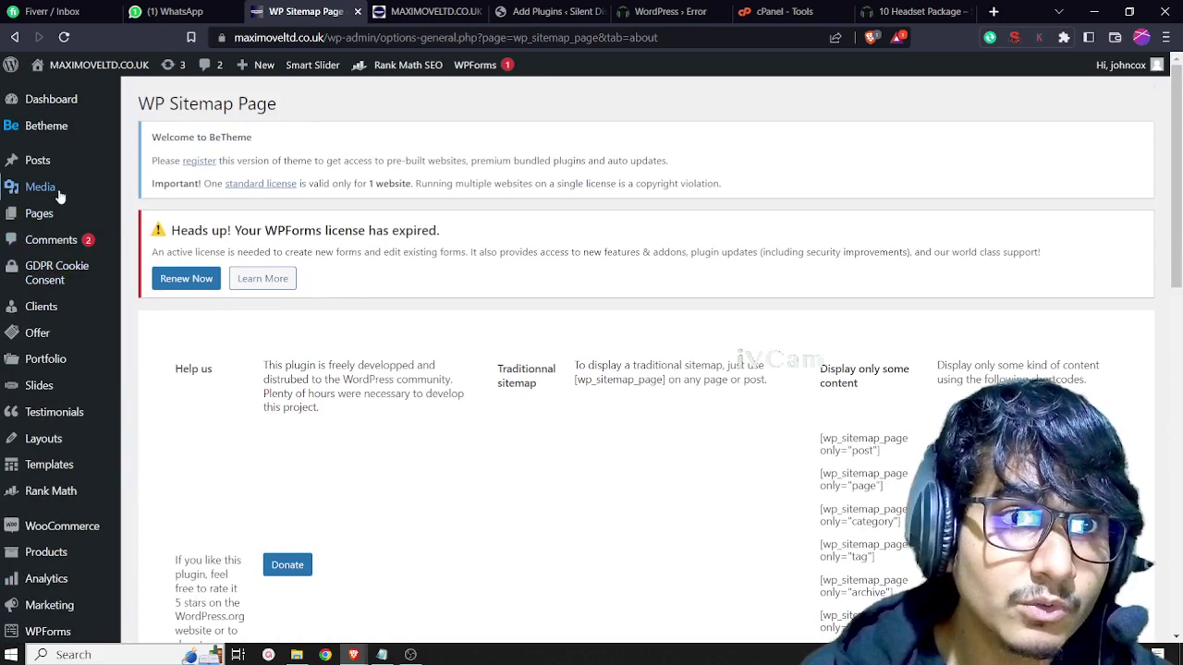
click(53, 218)
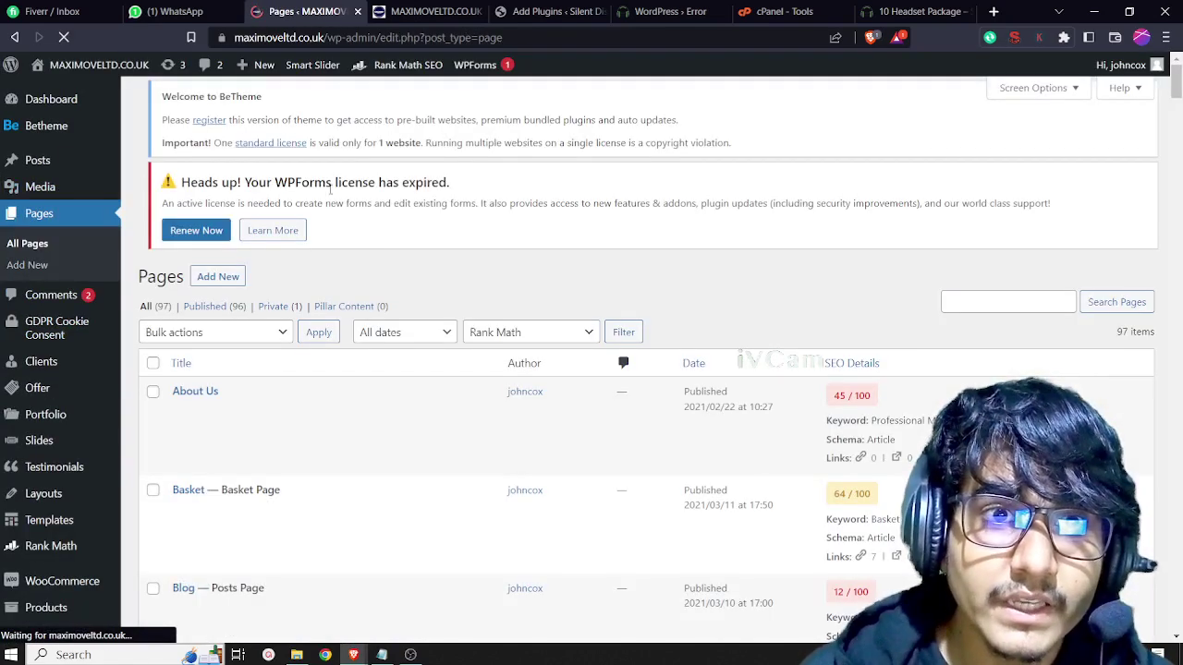
click(218, 104)
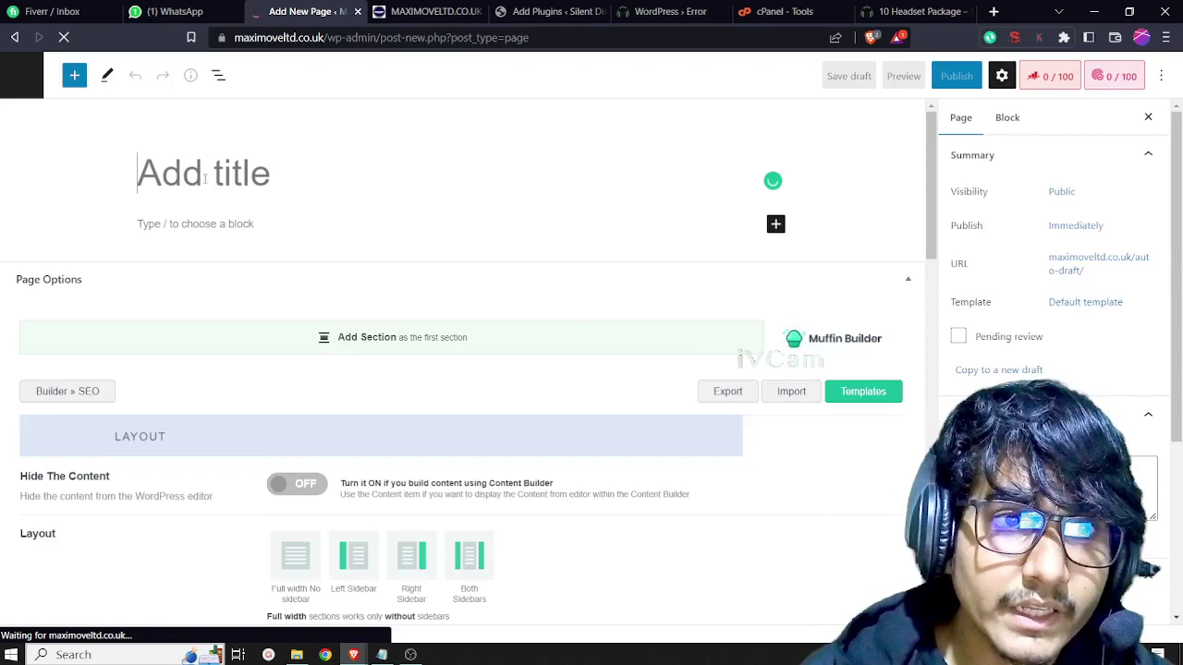
text(Sitemap)
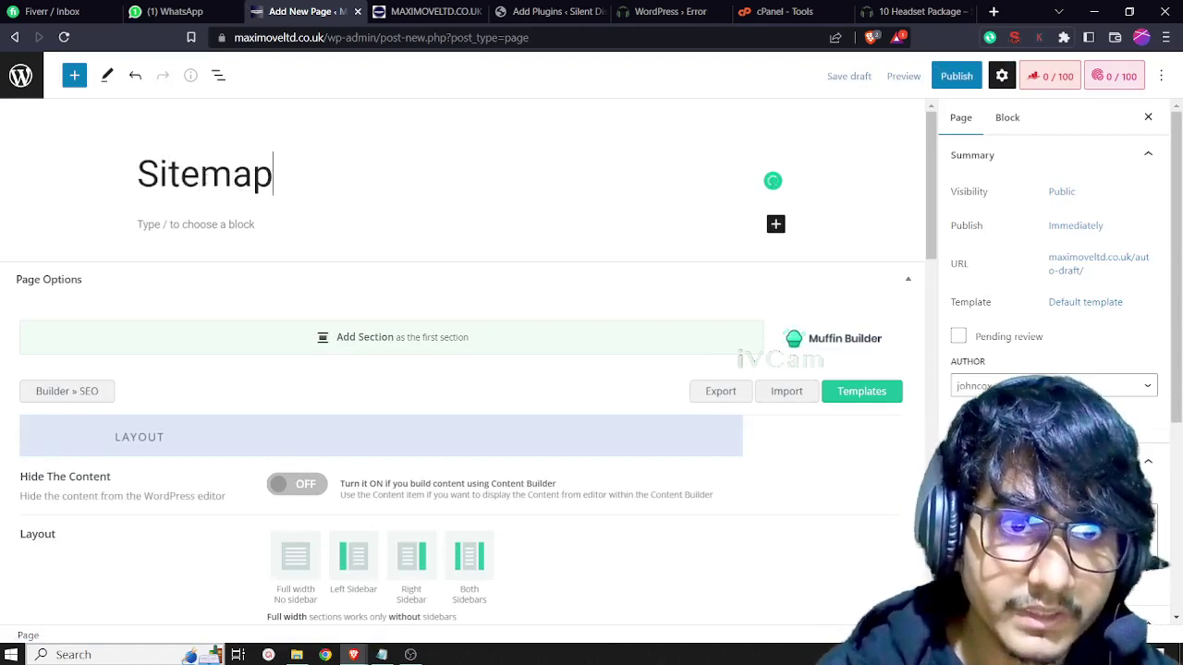
- Paste the [wp_sitemap_page] shortcode into the page body and make it bold
click(956, 77)
click(164, 225)
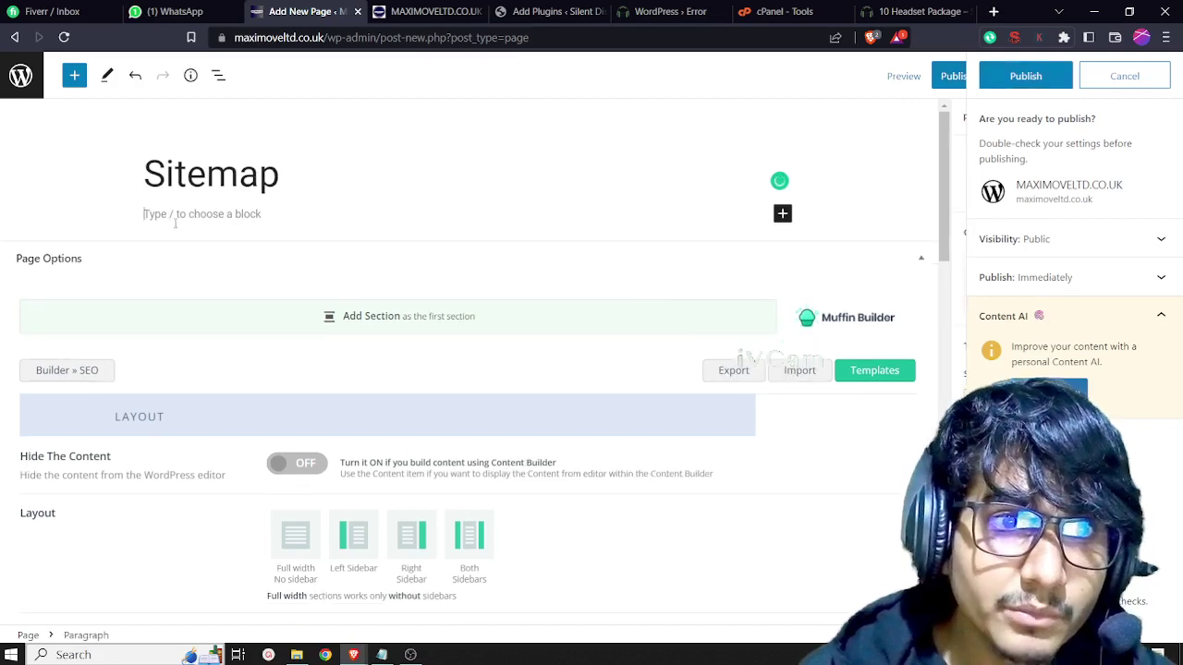
key(ctrl+v)
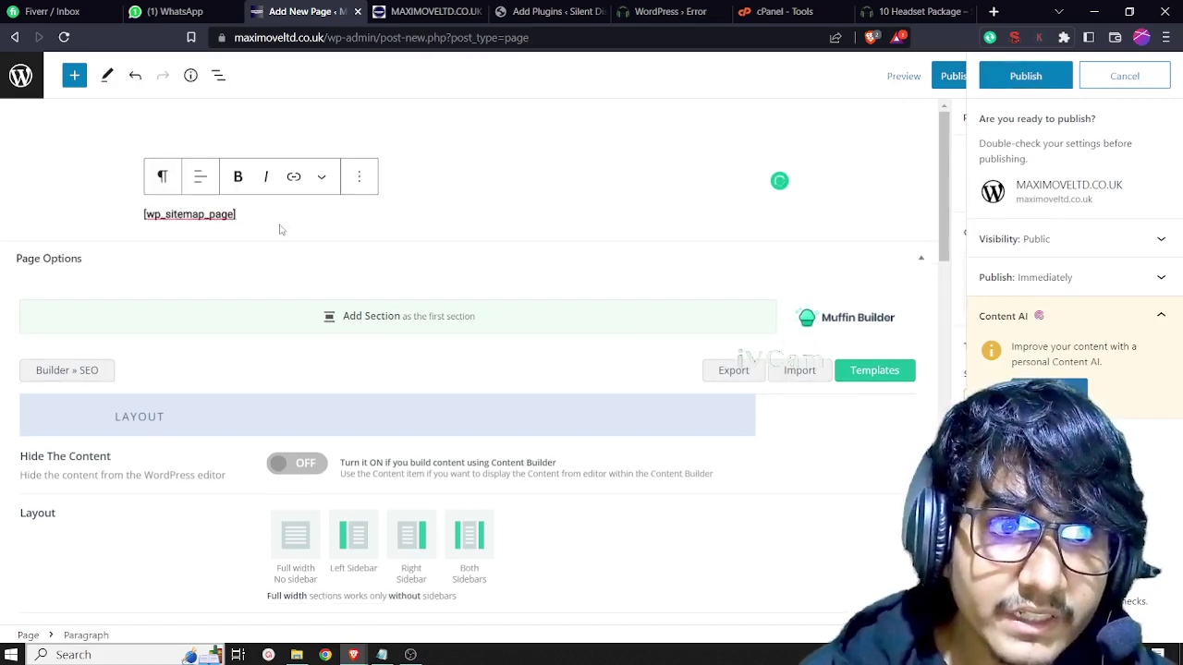
triple_click(216, 216)
key(ctrl+b)
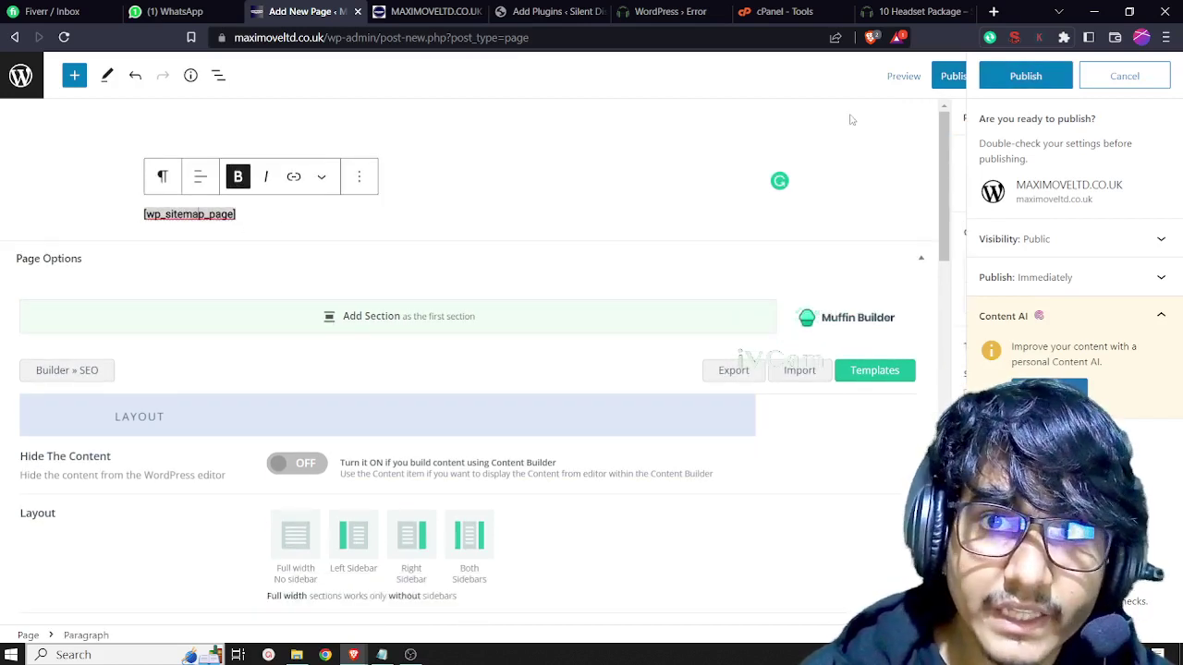
- Publish the Sitemap page with its default public visibility
click(952, 79)
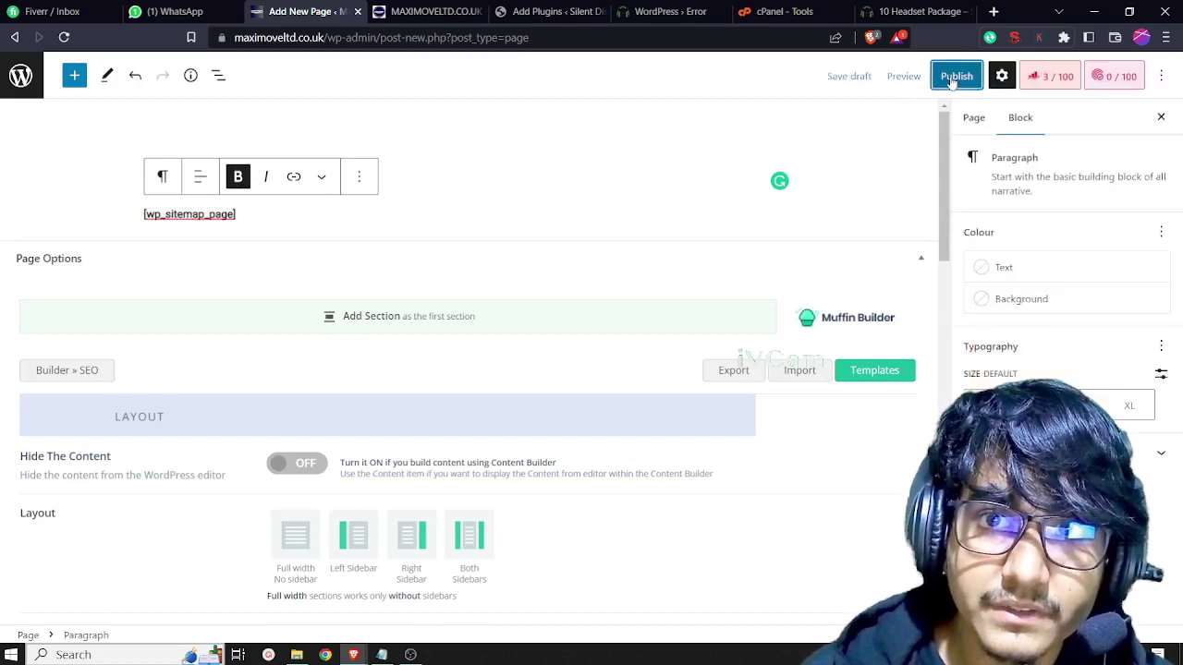
click(952, 79)
click(1027, 76)
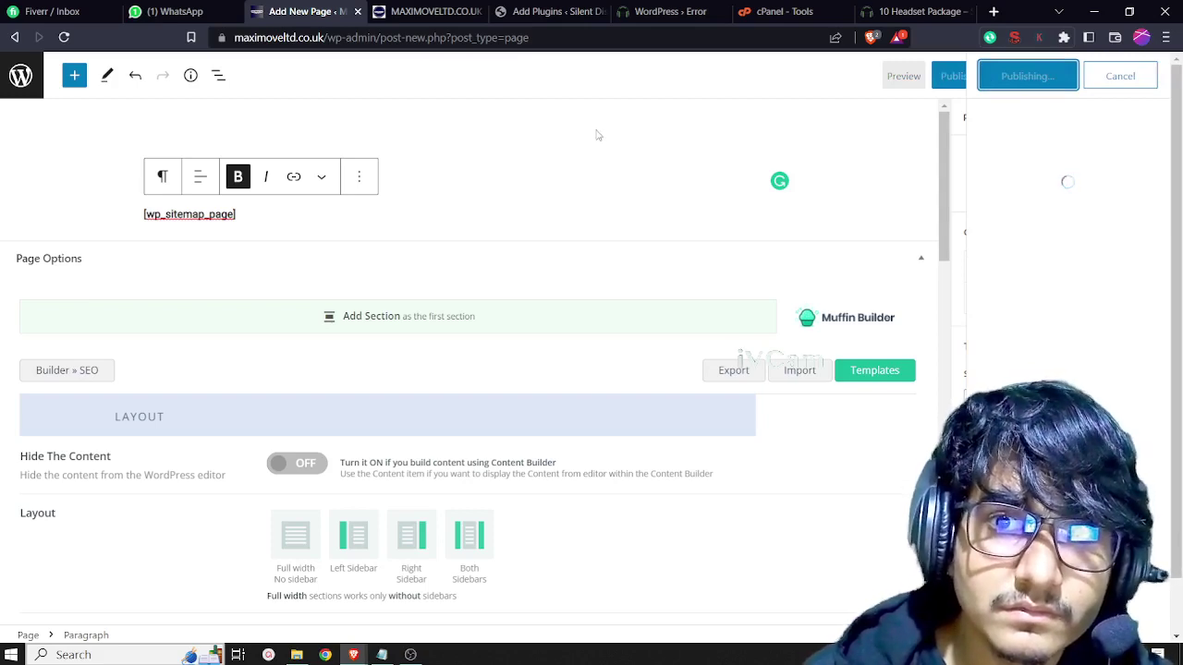
scroll(504, 164, down, 3)
scroll(503, 164, up, 3)
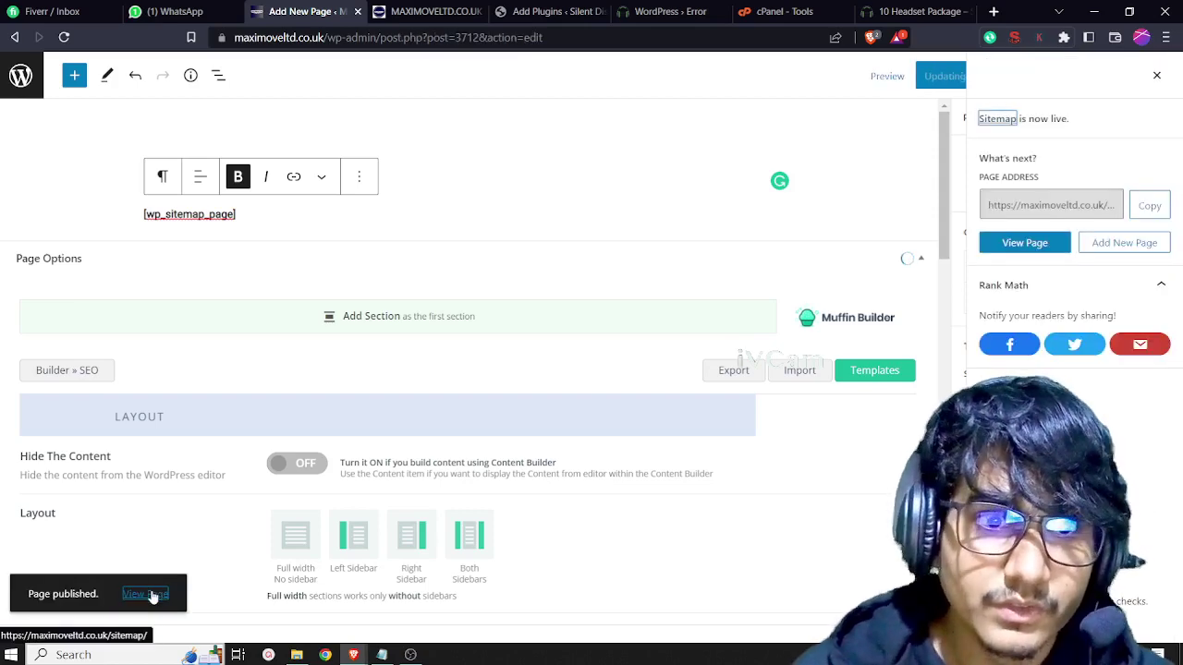
- View the published Sitemap page and examine its navigation links and its lists of pages, posts, products, product categories and tags
click(146, 594)
click(378, 9)
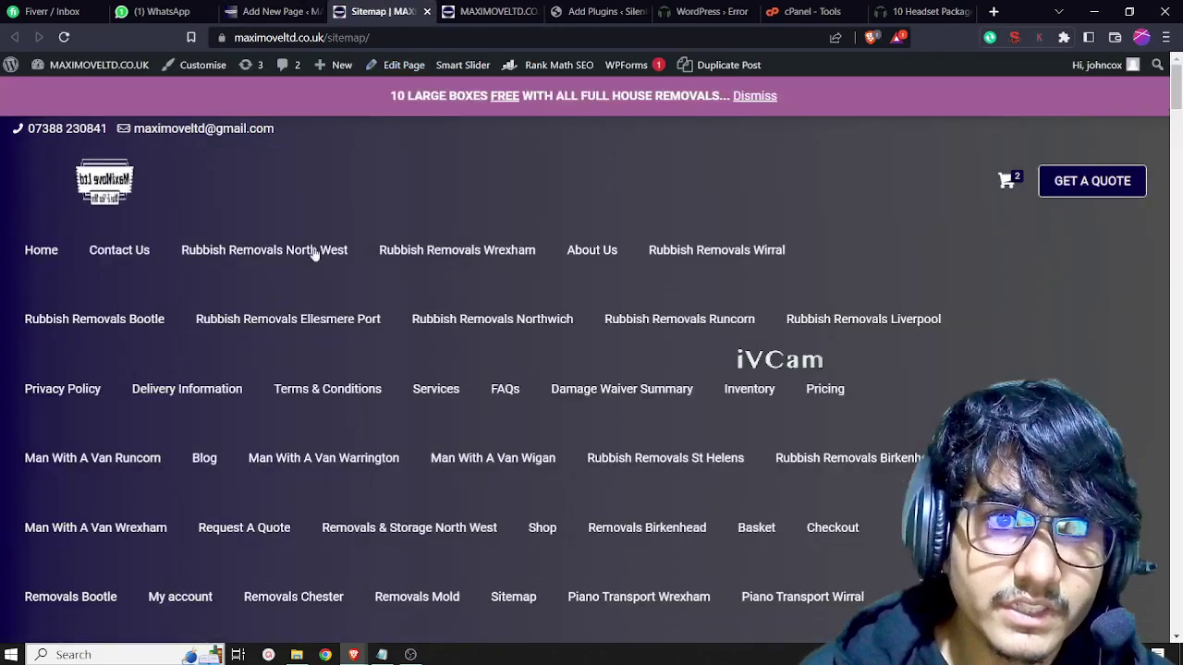
scroll(281, 305, down, 3)
scroll(462, 311, down, 7)
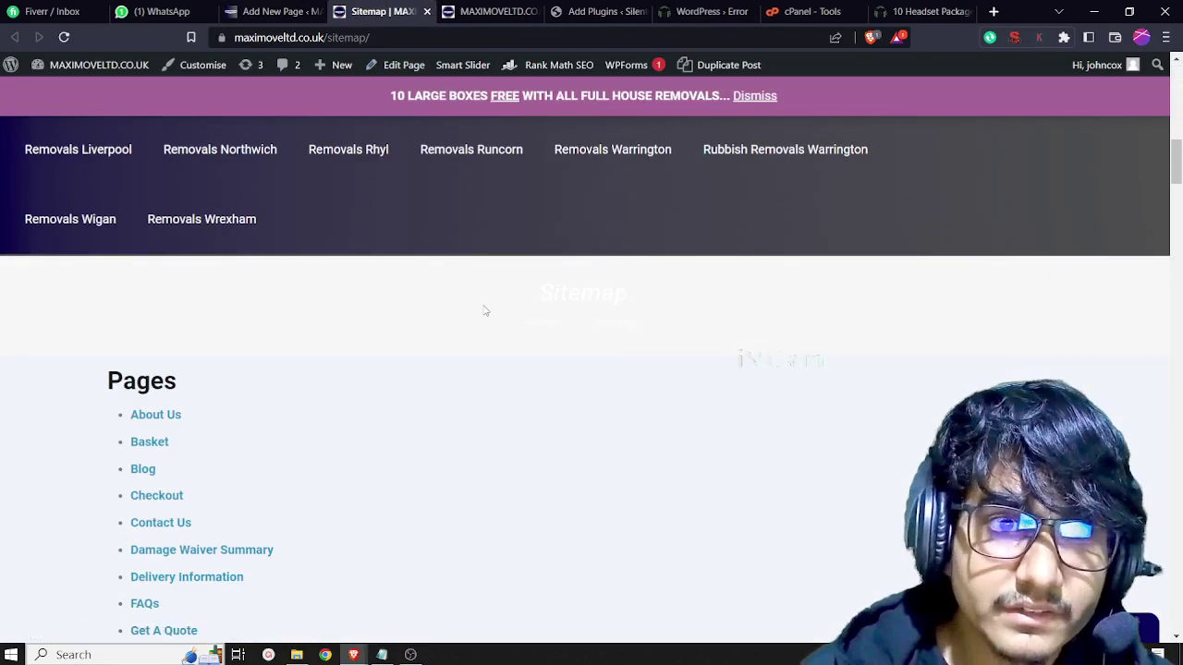
scroll(418, 295, down, 1)
scroll(375, 291, down, 3)
scroll(375, 290, up, 3)
scroll(375, 290, down, 10)
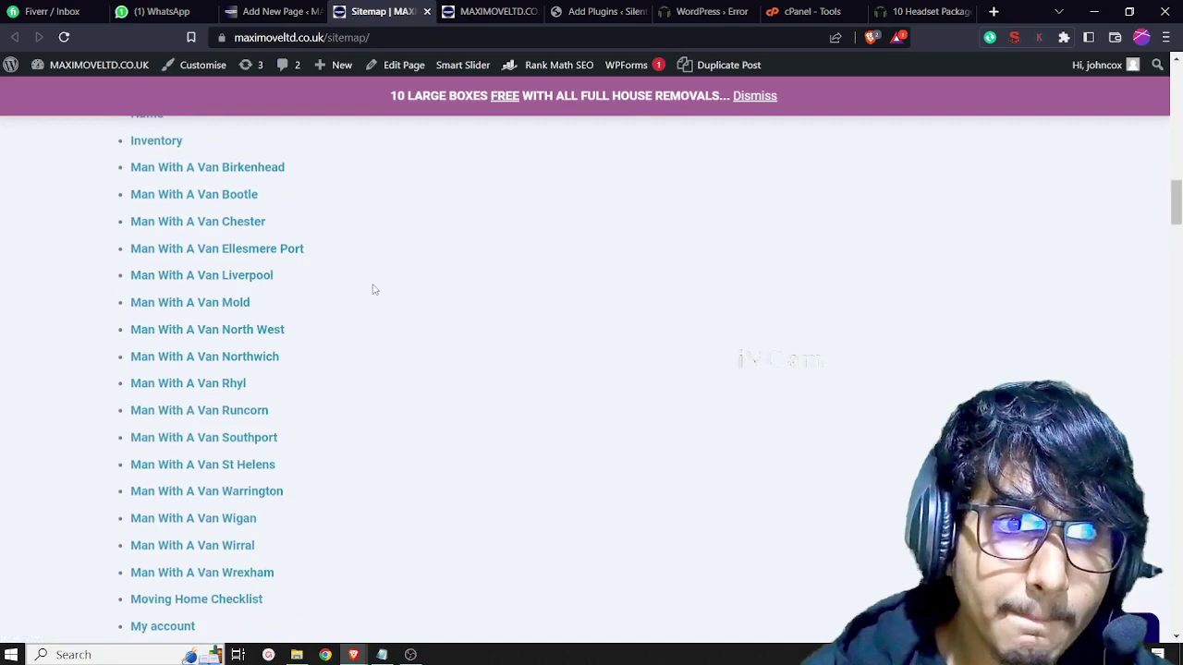
scroll(213, 351, down, 20)
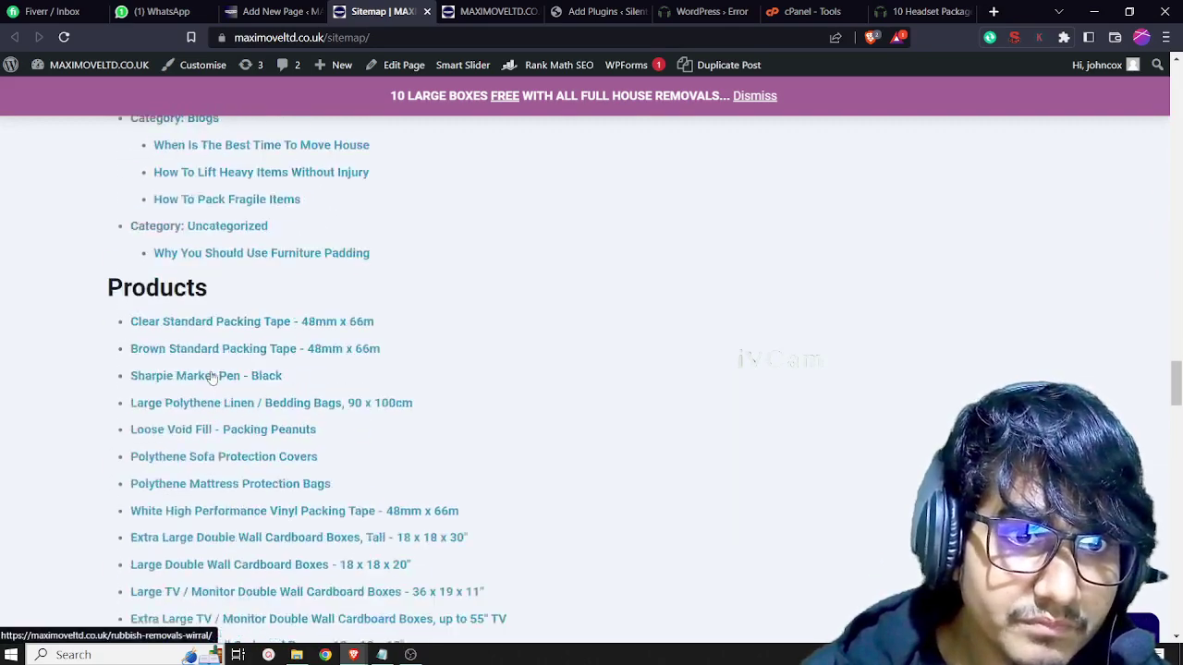
scroll(212, 376, down, 10)
scroll(211, 378, up, 15)
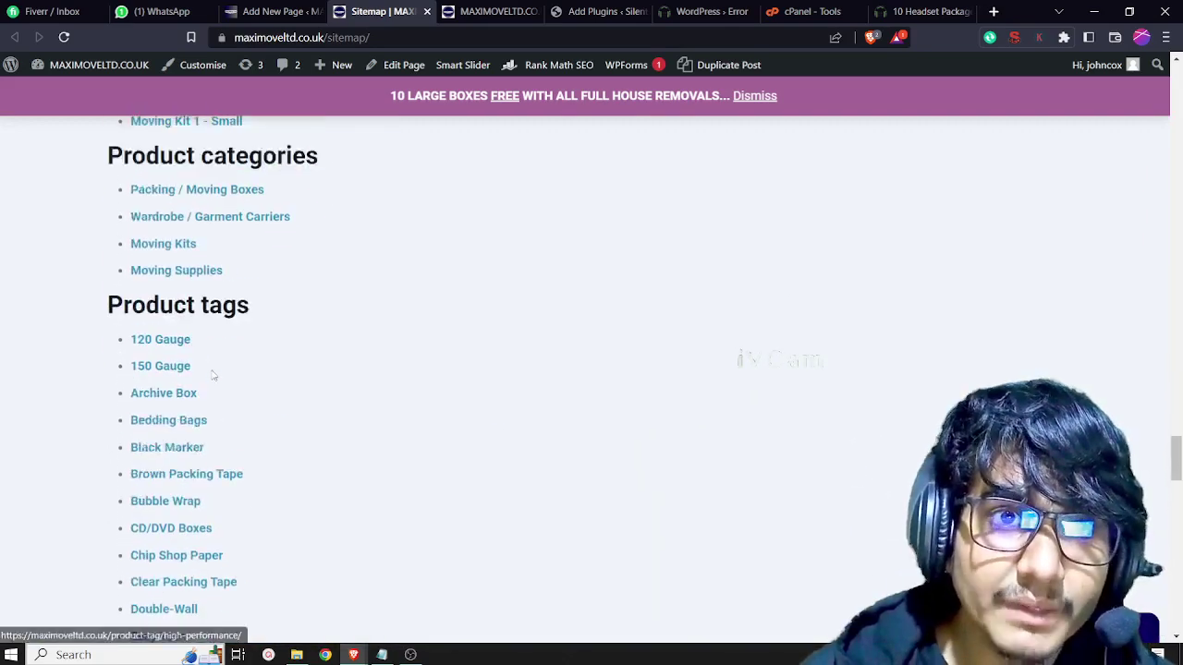
scroll(212, 373, up, 20)
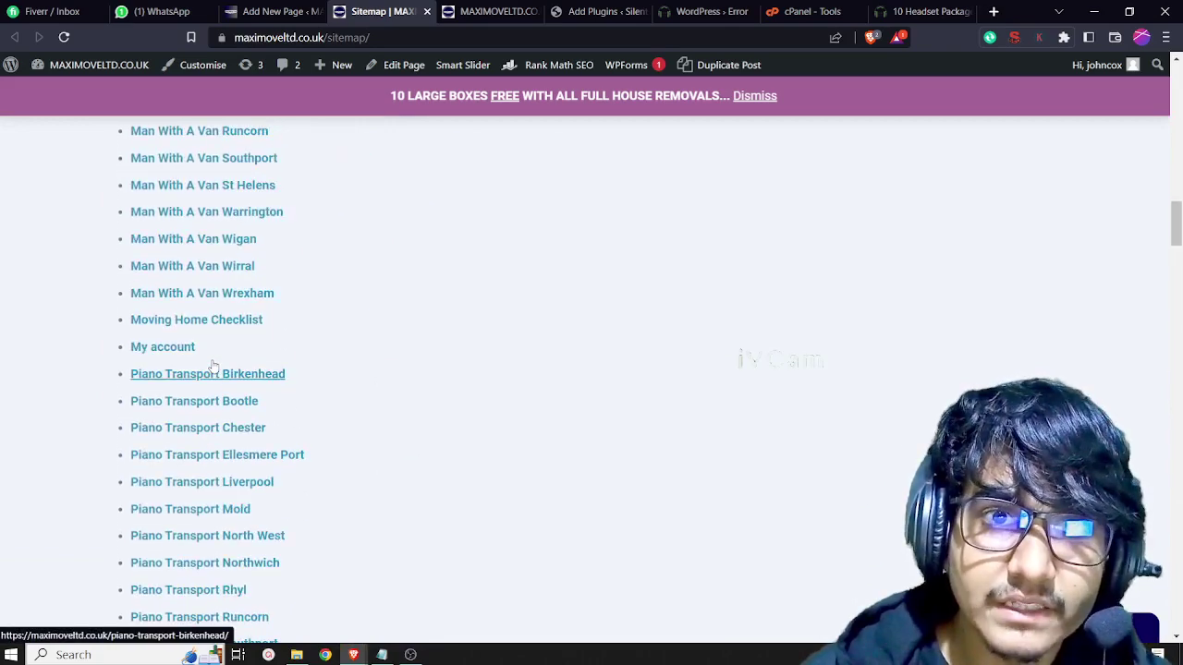
scroll(213, 367, up, 10)
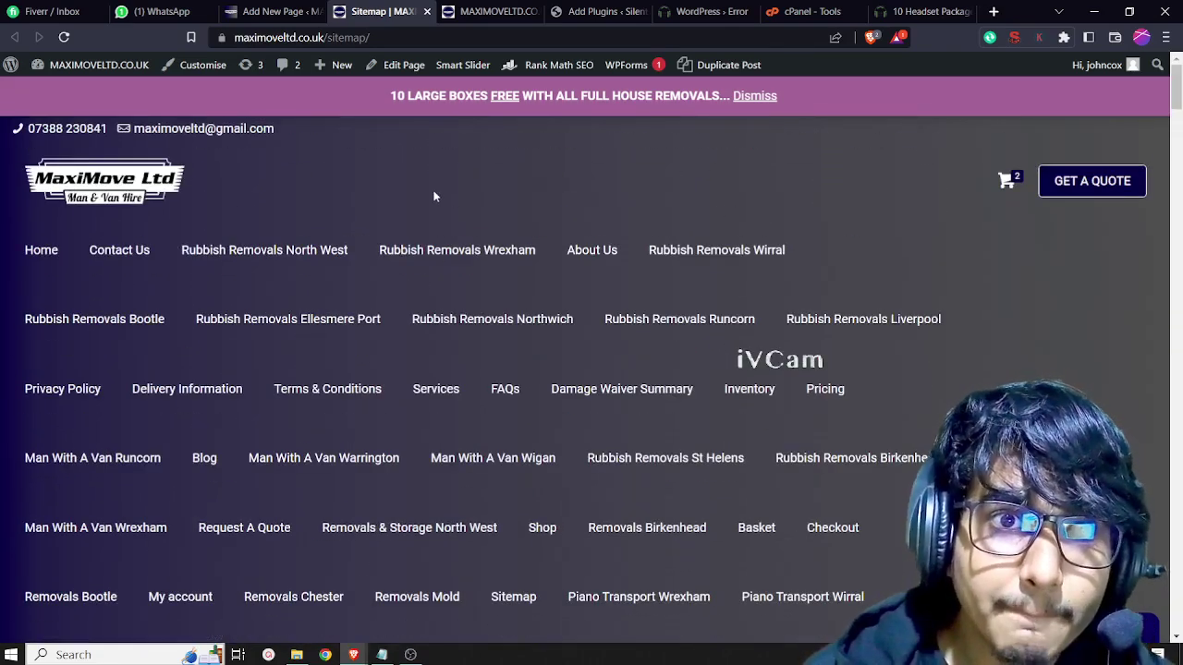
scroll(433, 196, down, 9)
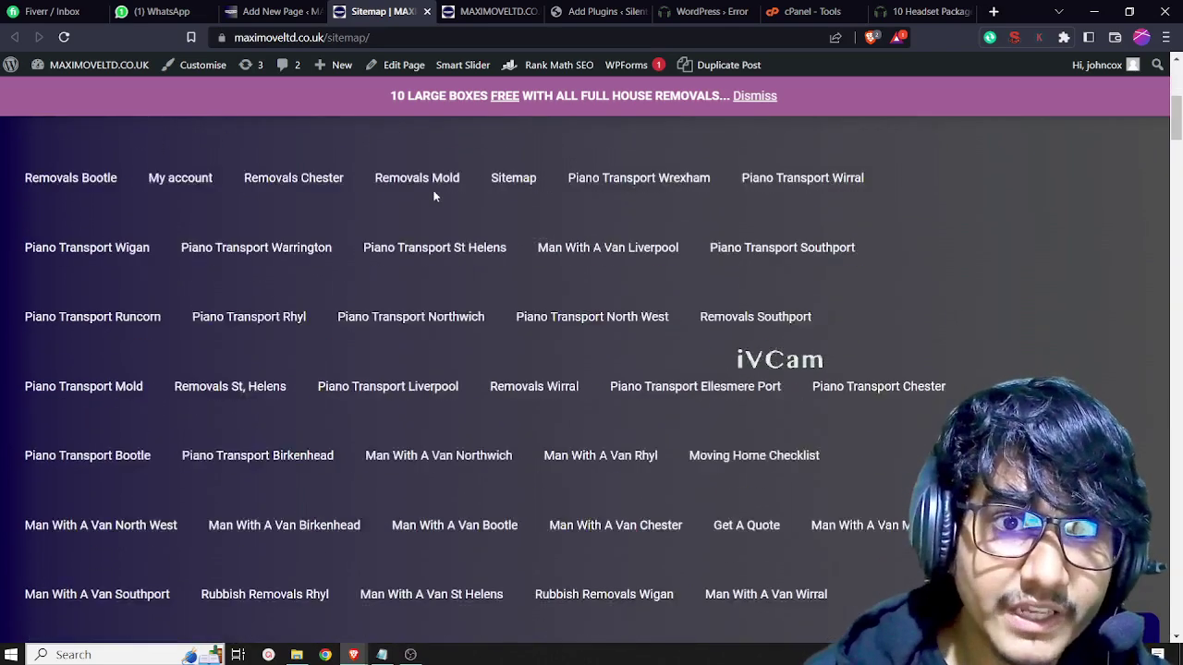
- Return to the start of the Sitemap page, switch to the site's home page and look over it from its footer menu upward
scroll(429, 193, up, 9)
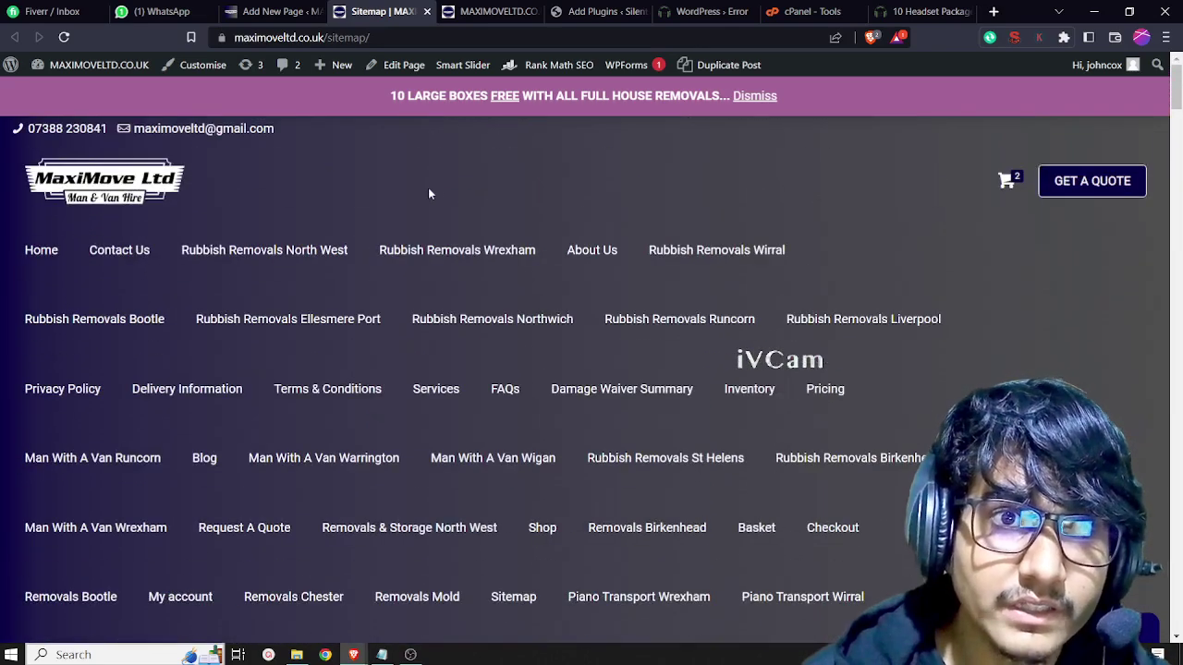
click(494, 11)
mouse_move(613, 72)
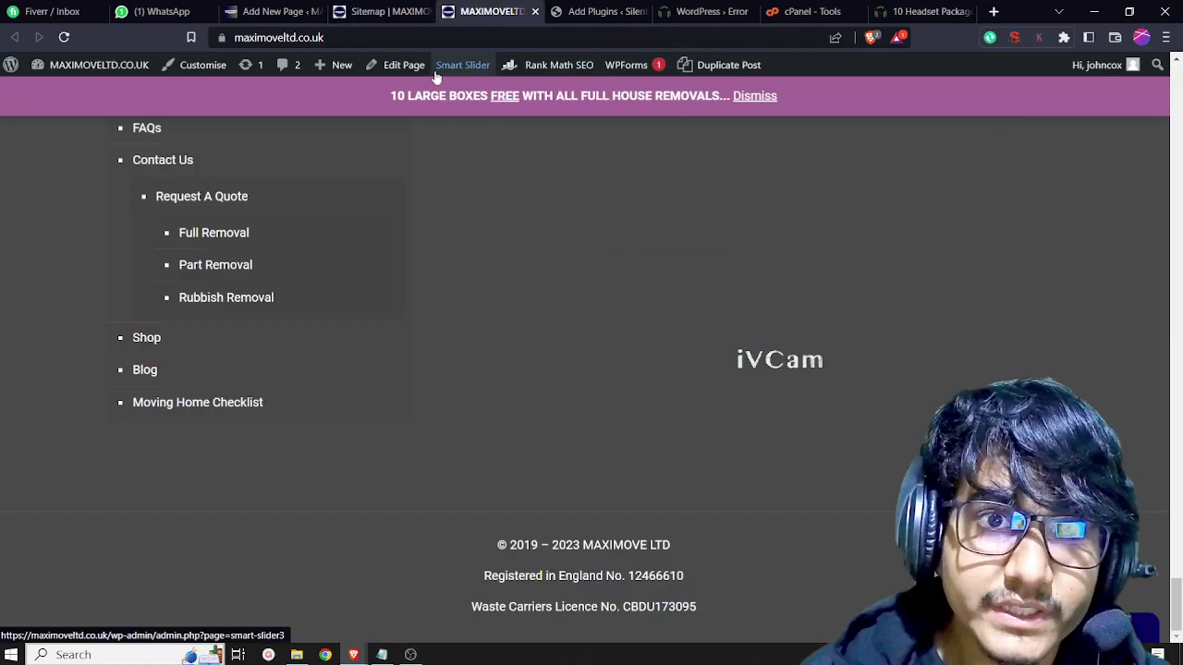
scroll(542, 232, up, 6)
scroll(545, 240, up, 20)
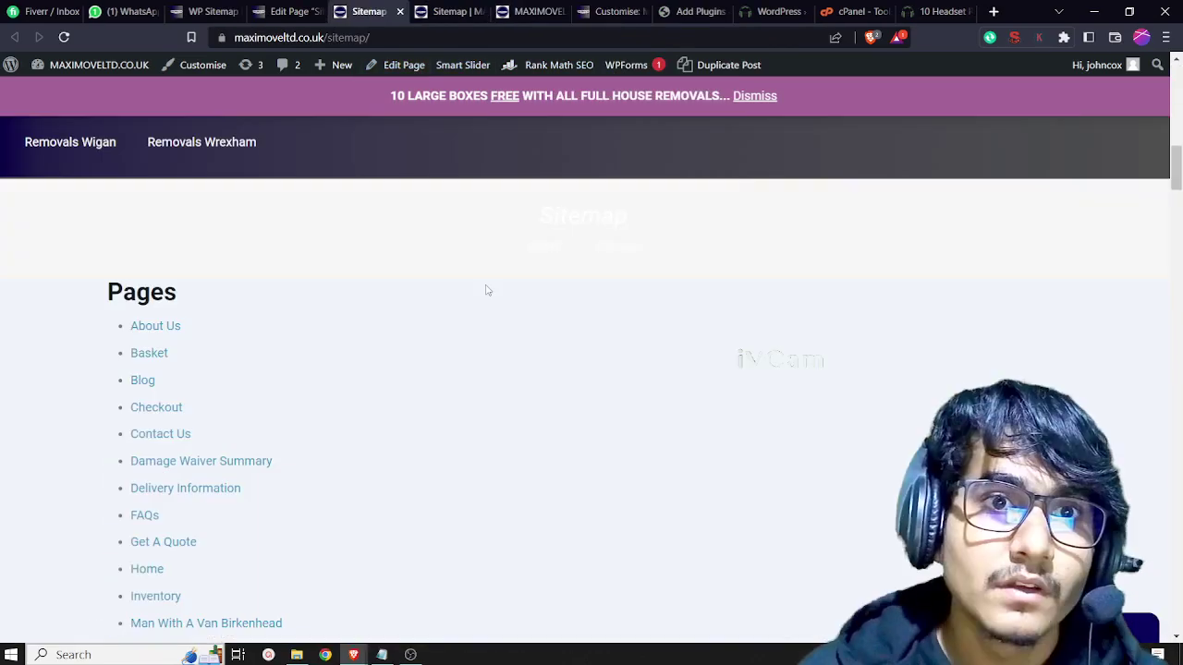
- Examine the published Sitemap page's sections, from Pages and Posts by category through Products and tags to Slide categories
scroll(481, 293, down, 2)
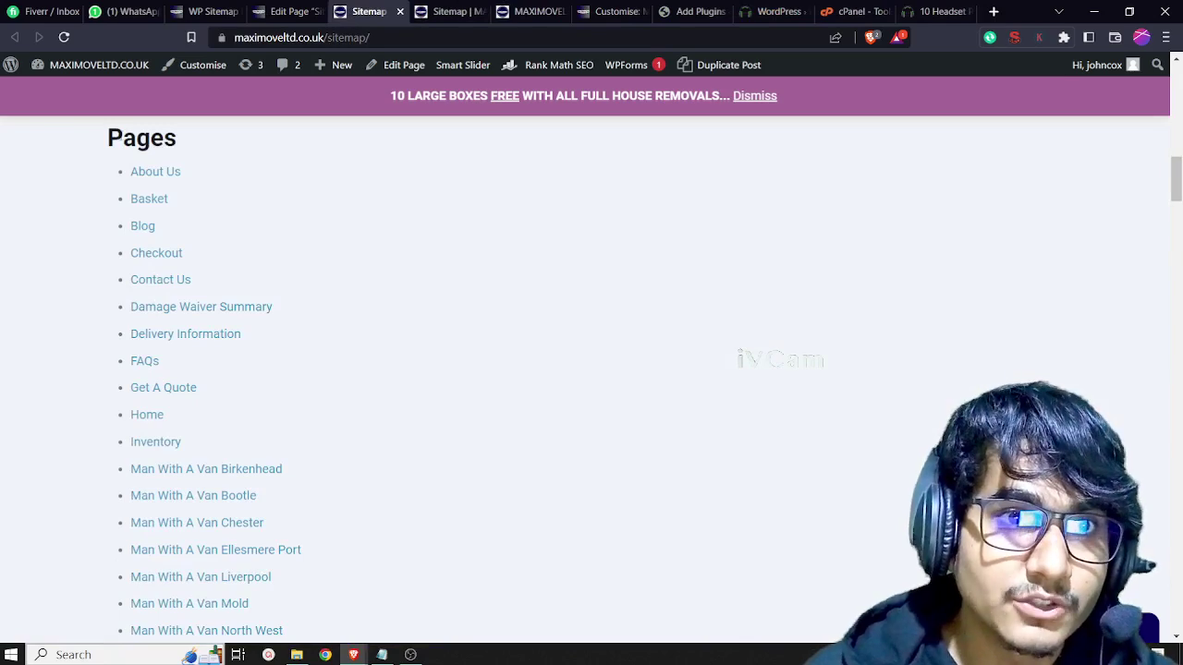
scroll(176, 372, down, 10)
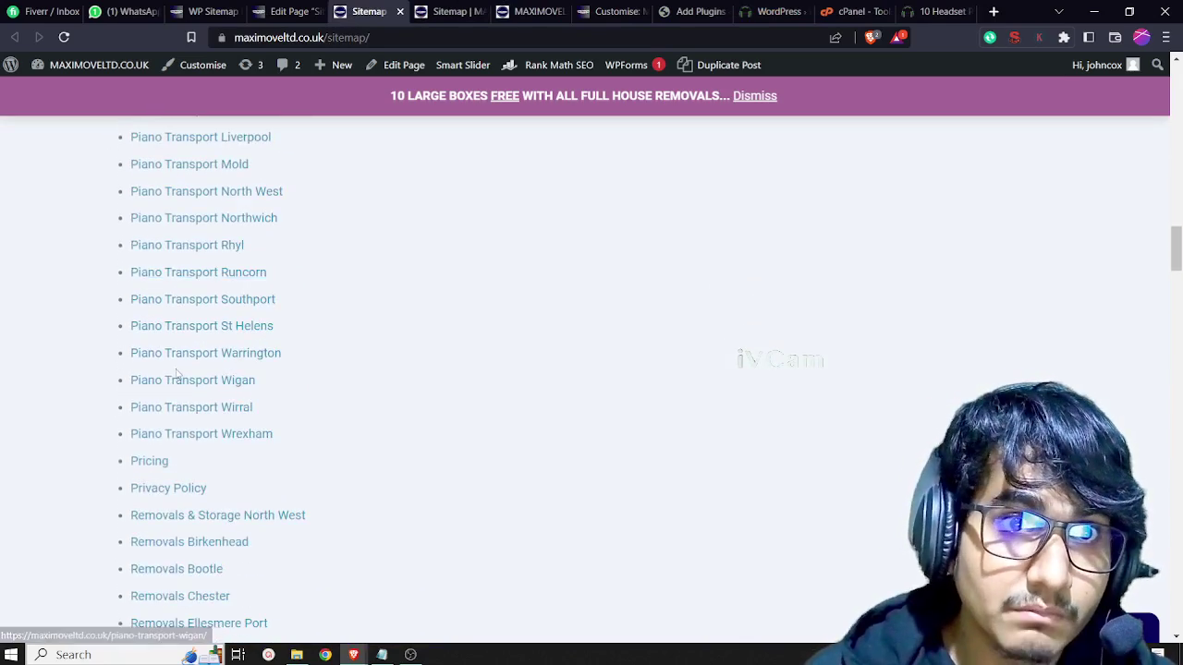
scroll(177, 372, down, 20)
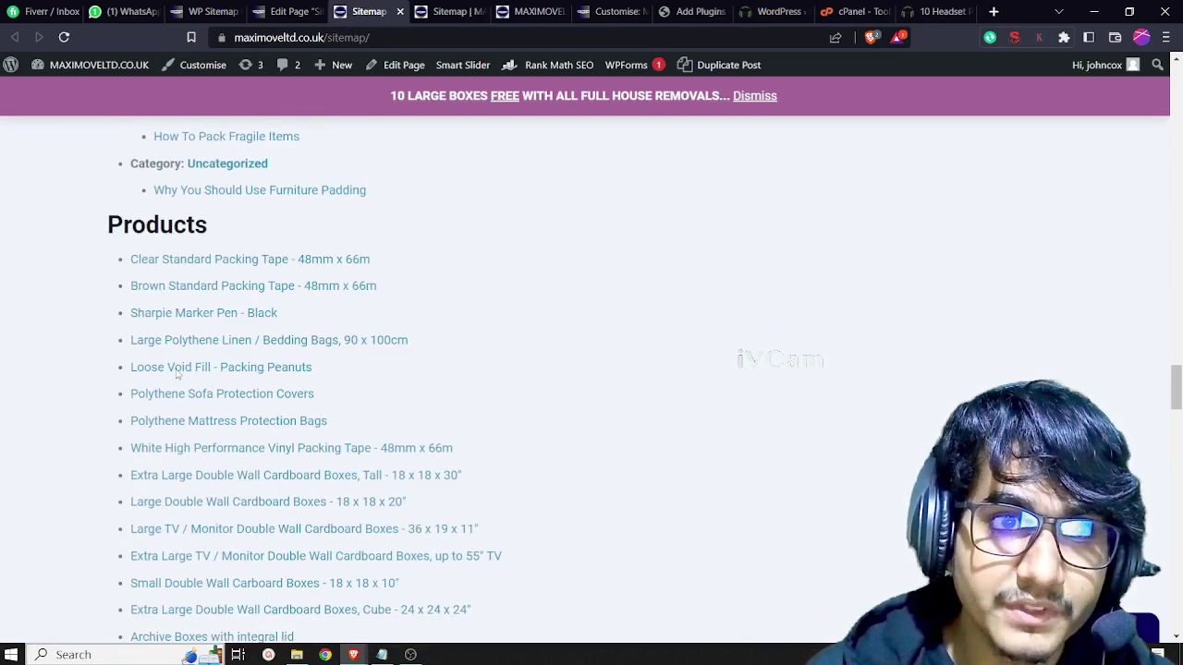
scroll(177, 372, down, 2)
scroll(176, 342, up, 6)
scroll(185, 361, down, 3)
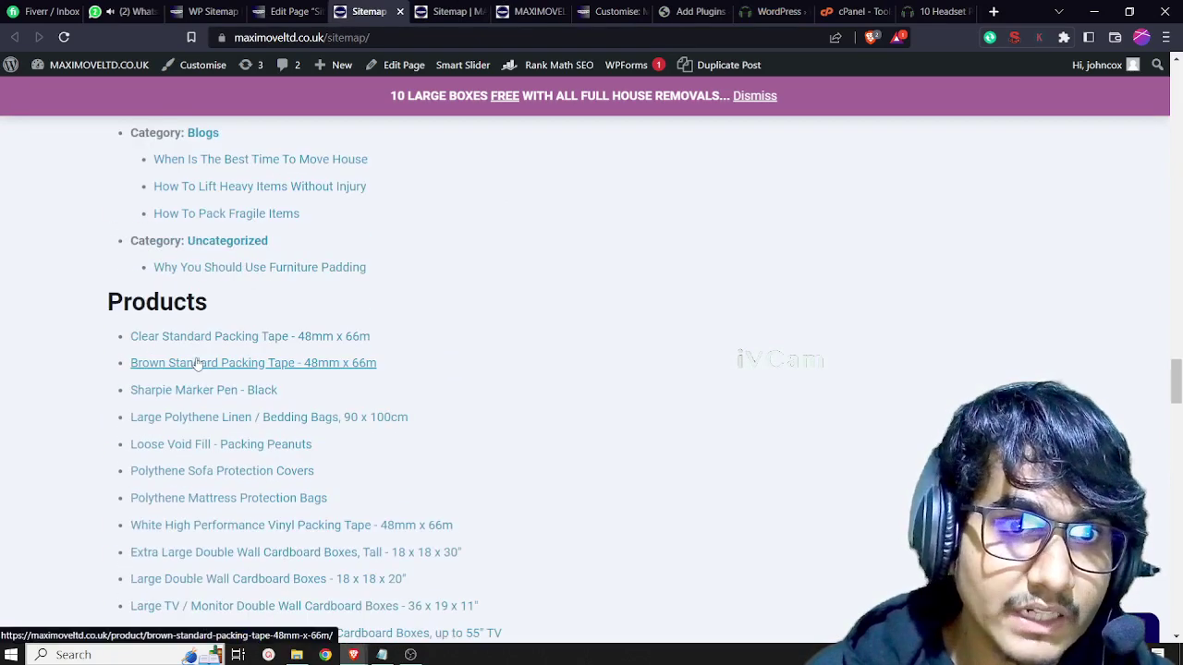
scroll(240, 344, down, 15)
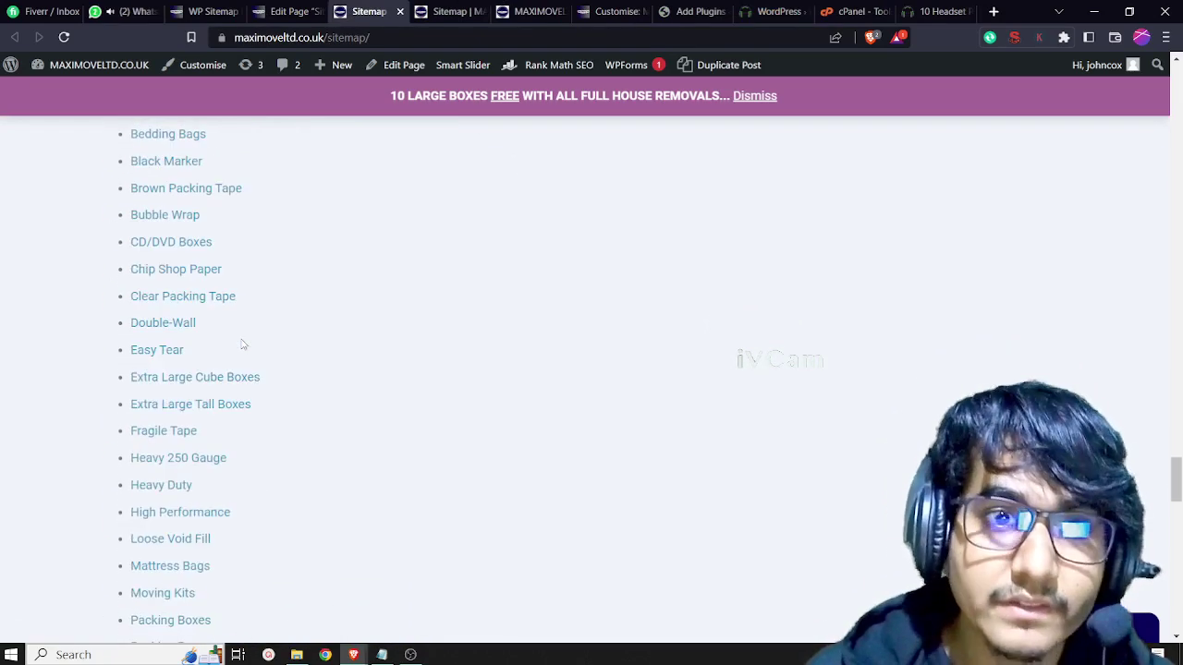
scroll(242, 343, down, 9)
scroll(242, 344, up, 4)
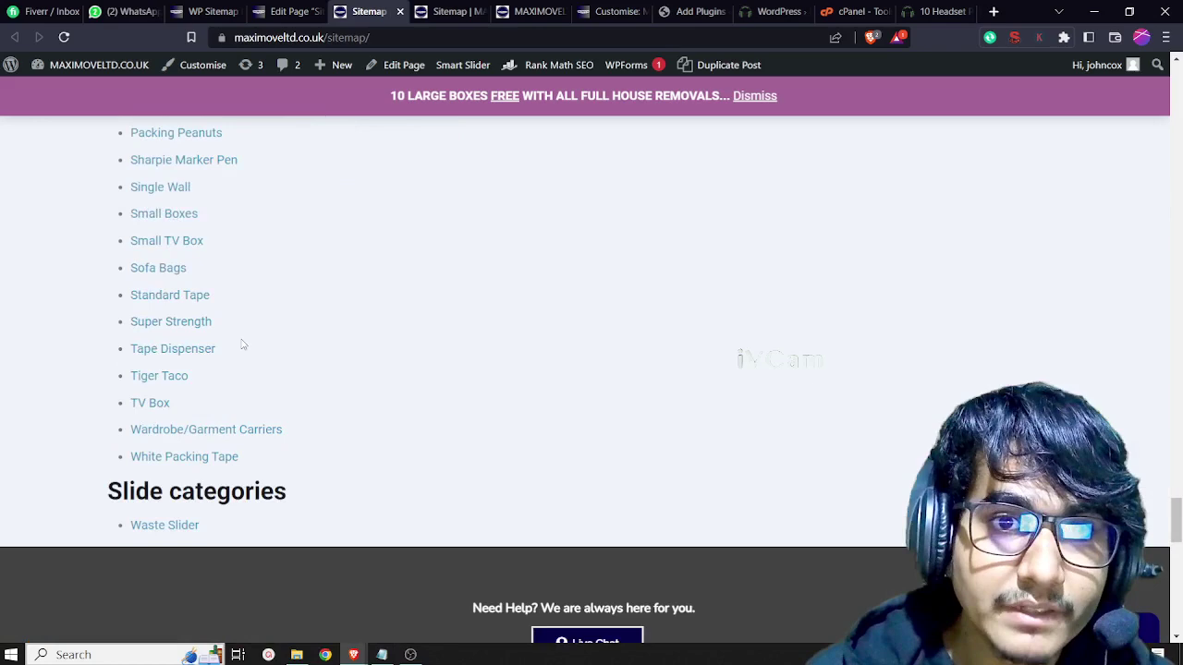
scroll(274, 334, up, 20)
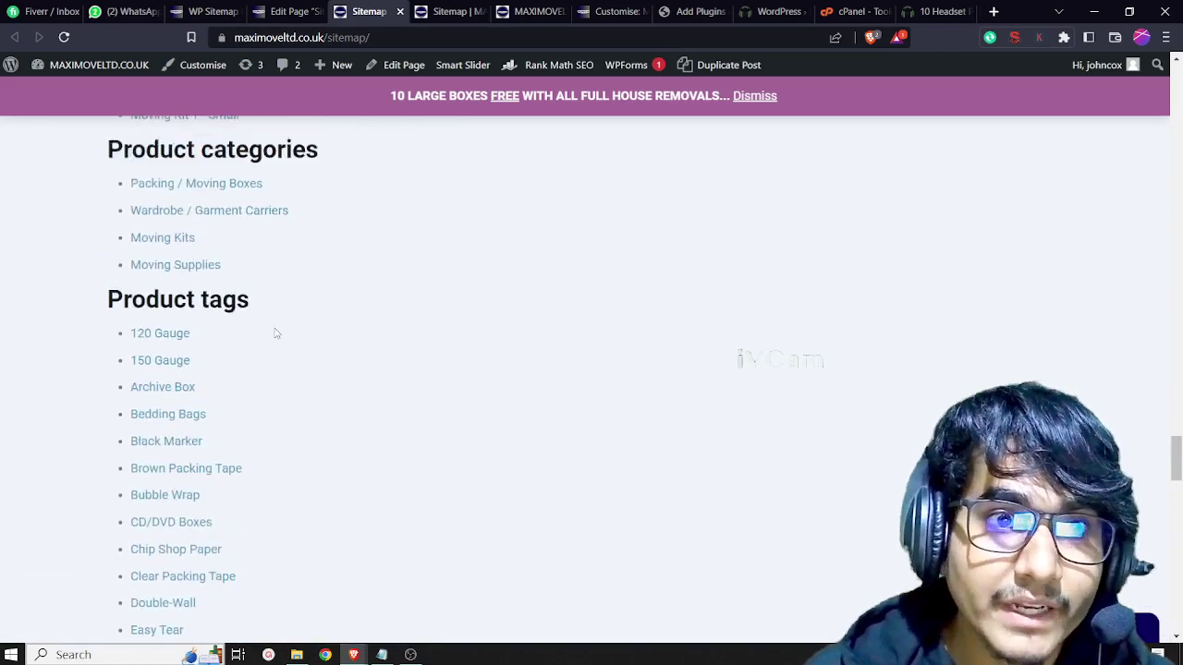
scroll(275, 332, up, 10)
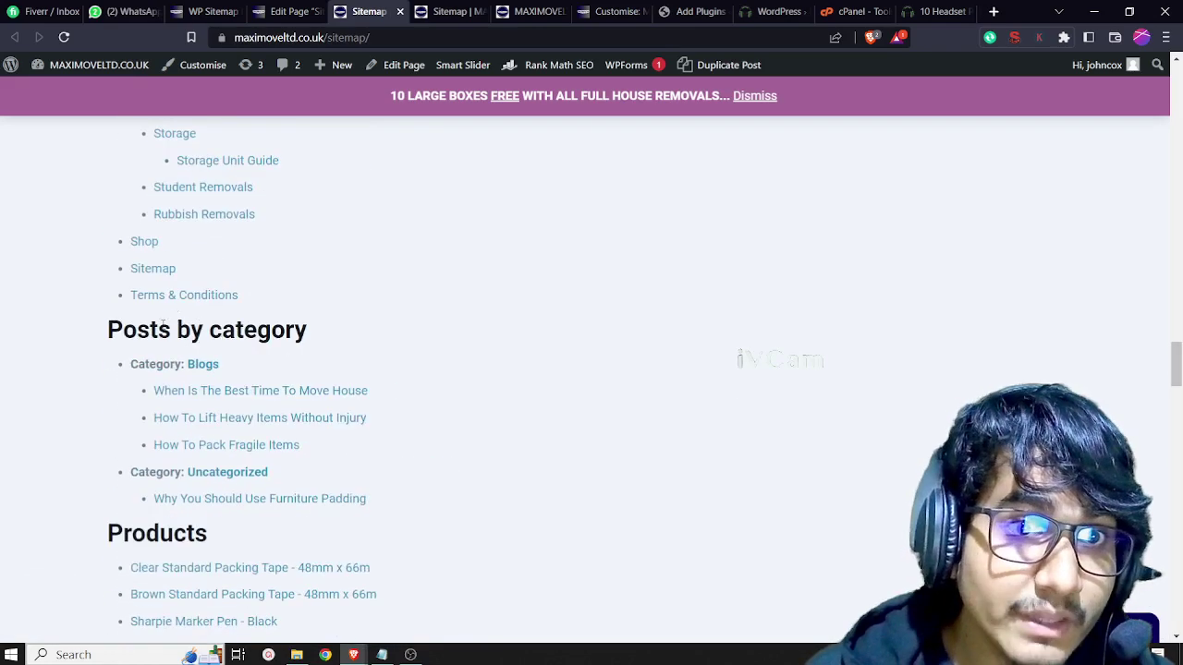
scroll(277, 323, up, 15)
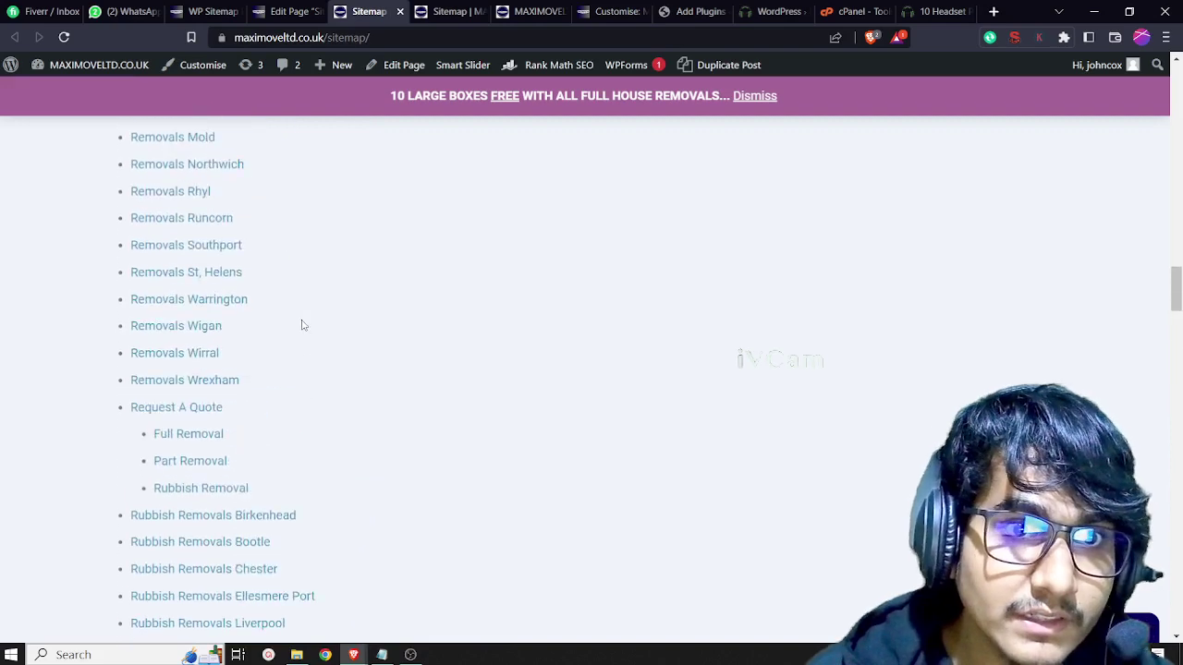
scroll(267, 325, up, 15)
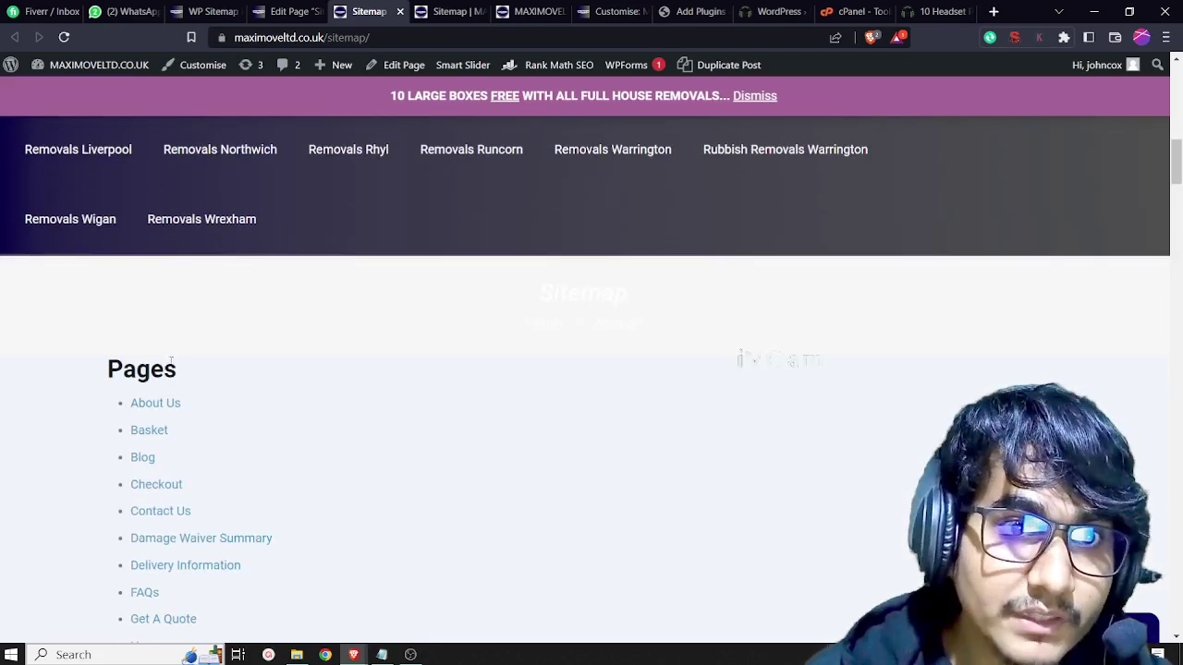
double_click(169, 362)
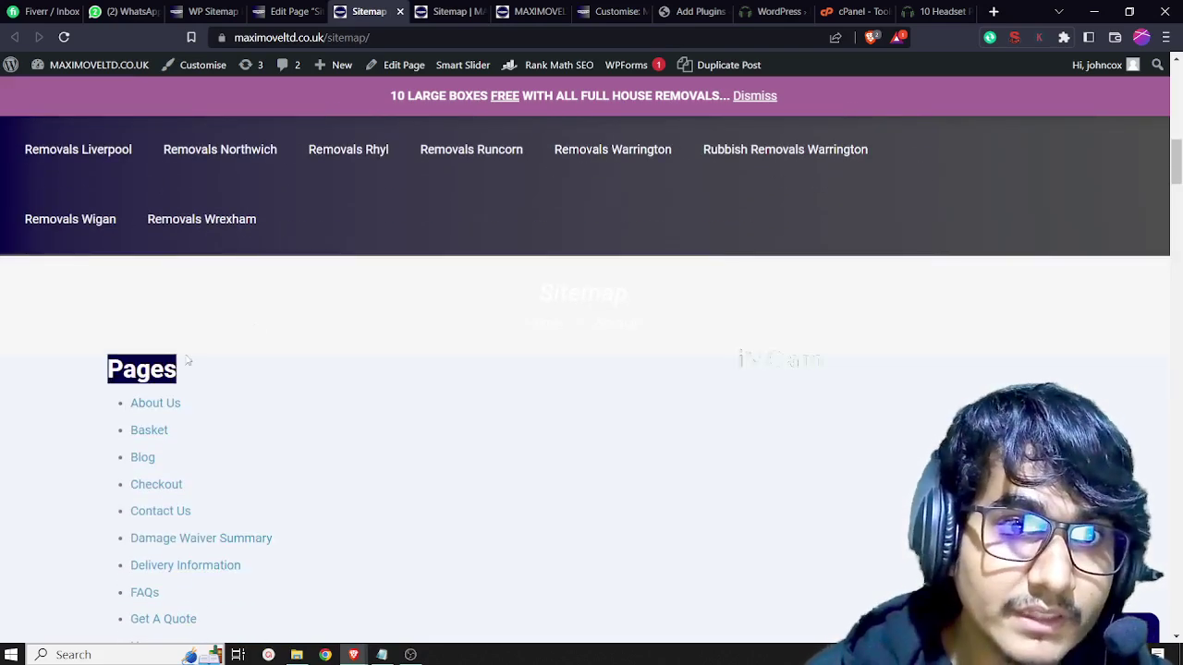
- Replace the Sitemap page's shortcode with [wp_sitemap_page only="page"], copied from the plugin's How to use list, and save the page
click(289, 9)
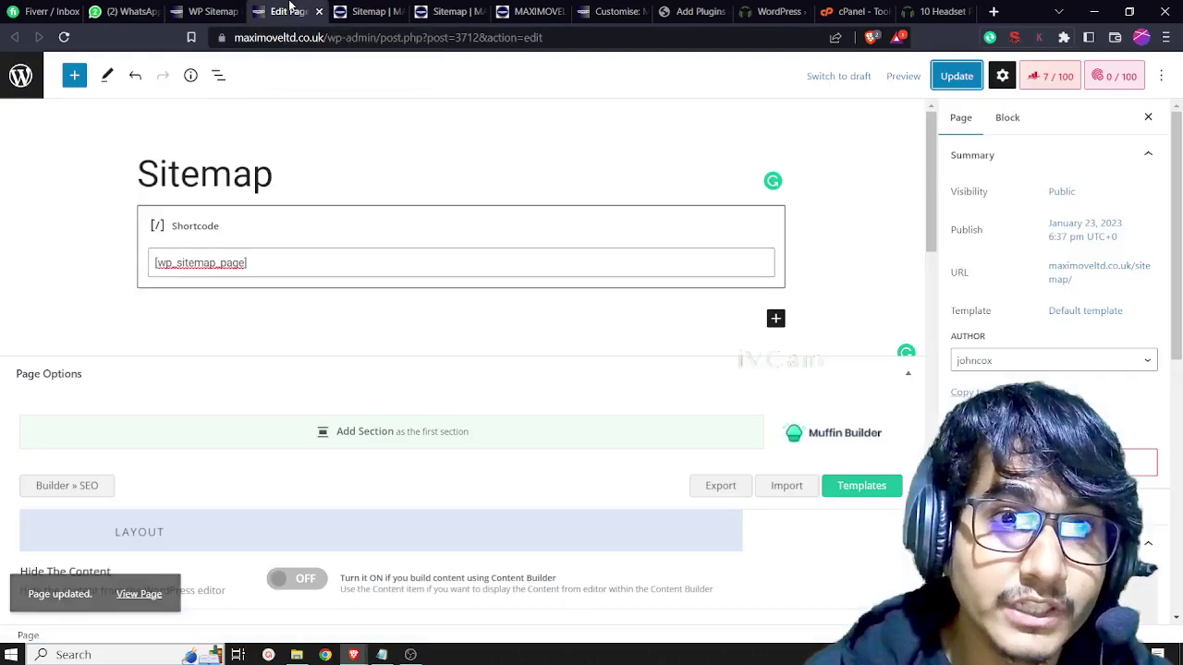
click(206, 11)
scroll(262, 184, down, 6)
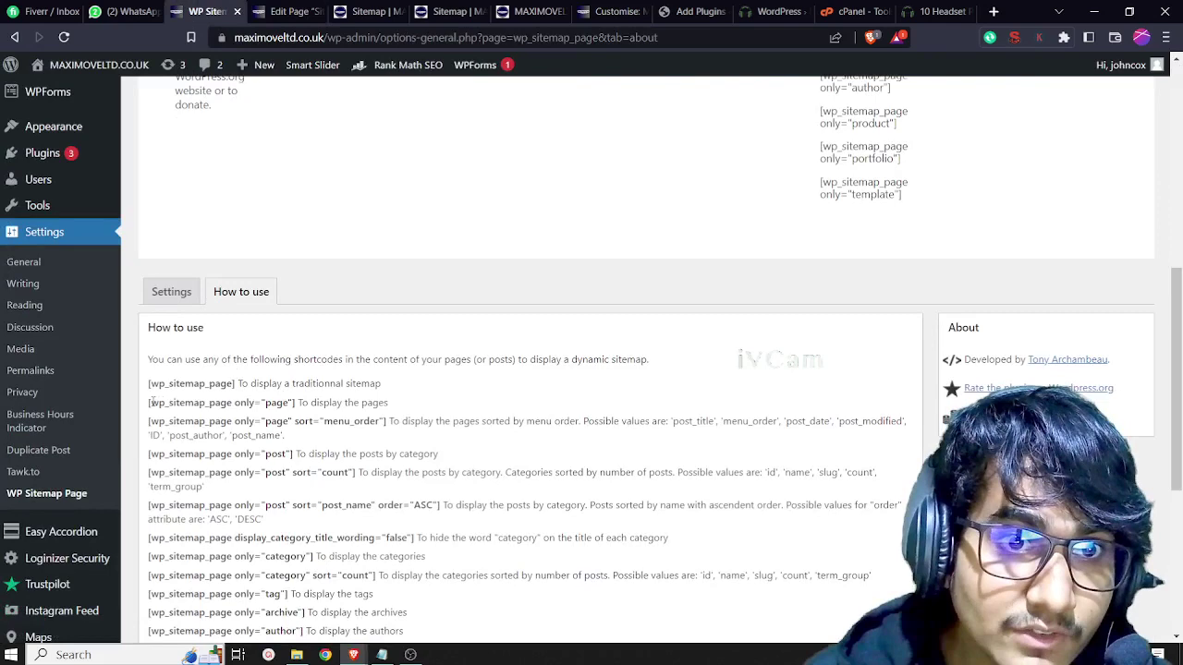
drag(148, 402, 294, 404)
key(ctrl+c)
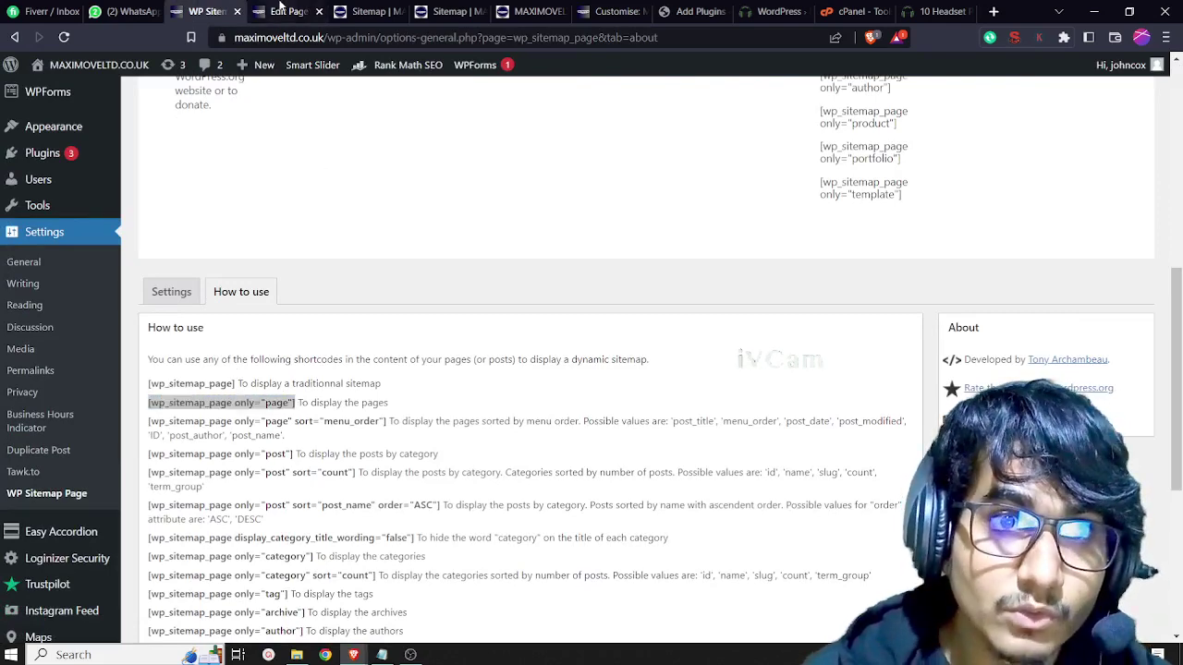
click(287, 12)
triple_click(298, 263)
key(ctrl+v)
key(ctrl+s)
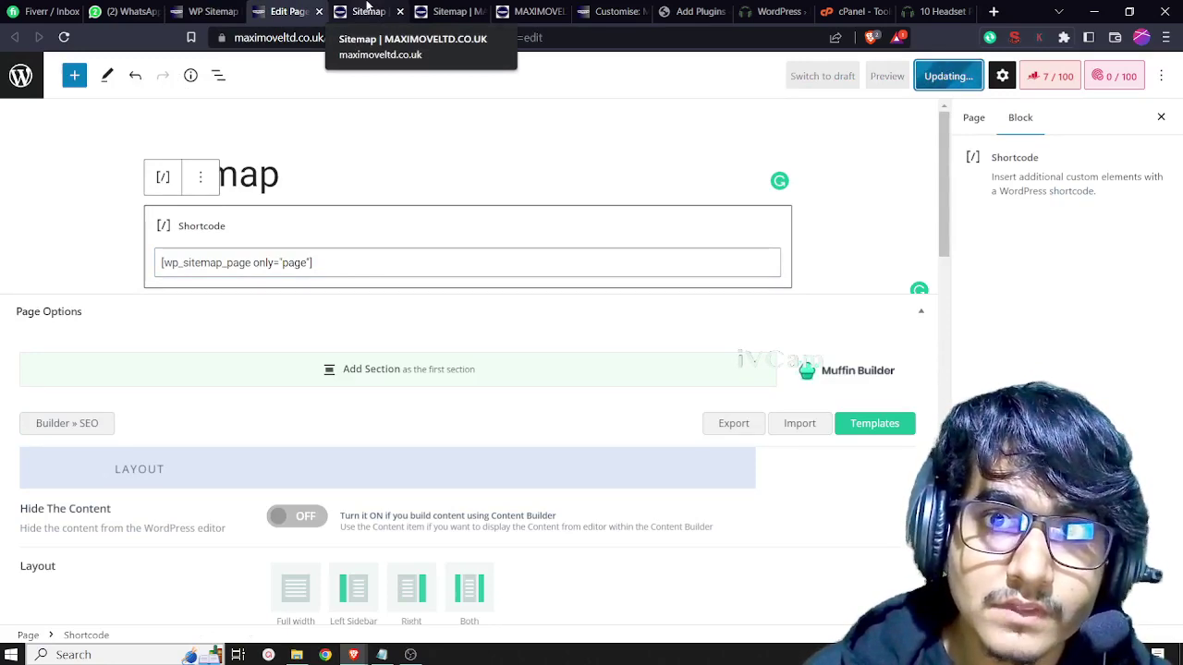
- Reload the published Sitemap page and examine which sections and page links it lists down to the footer
click(366, 10)
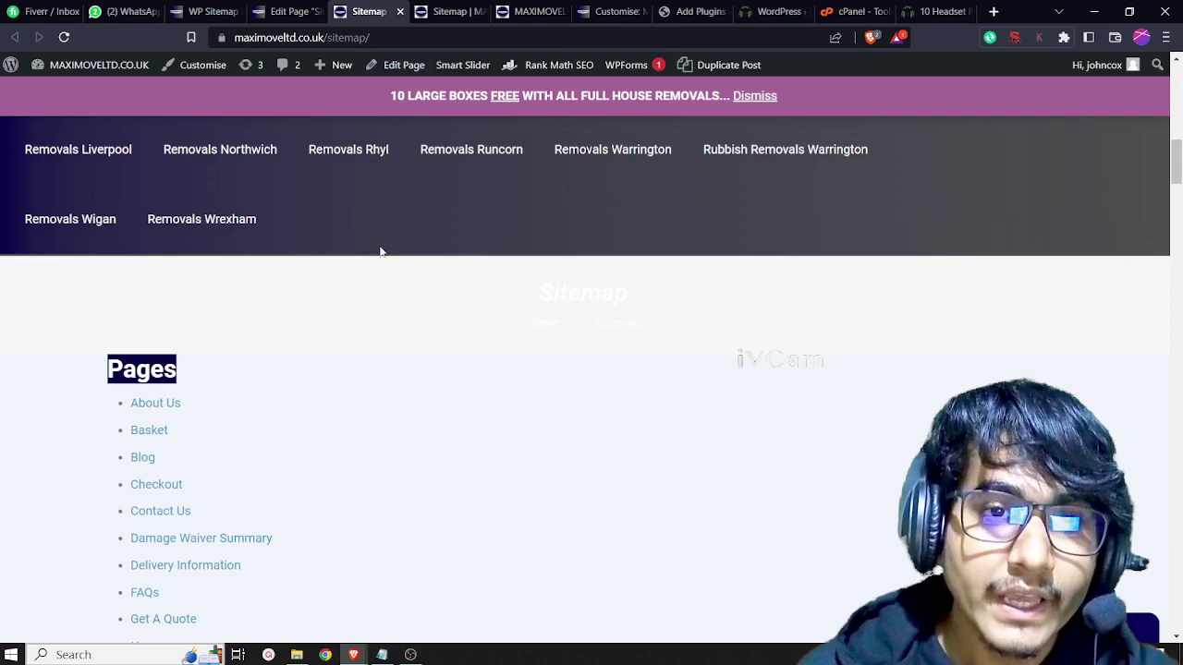
key(F5)
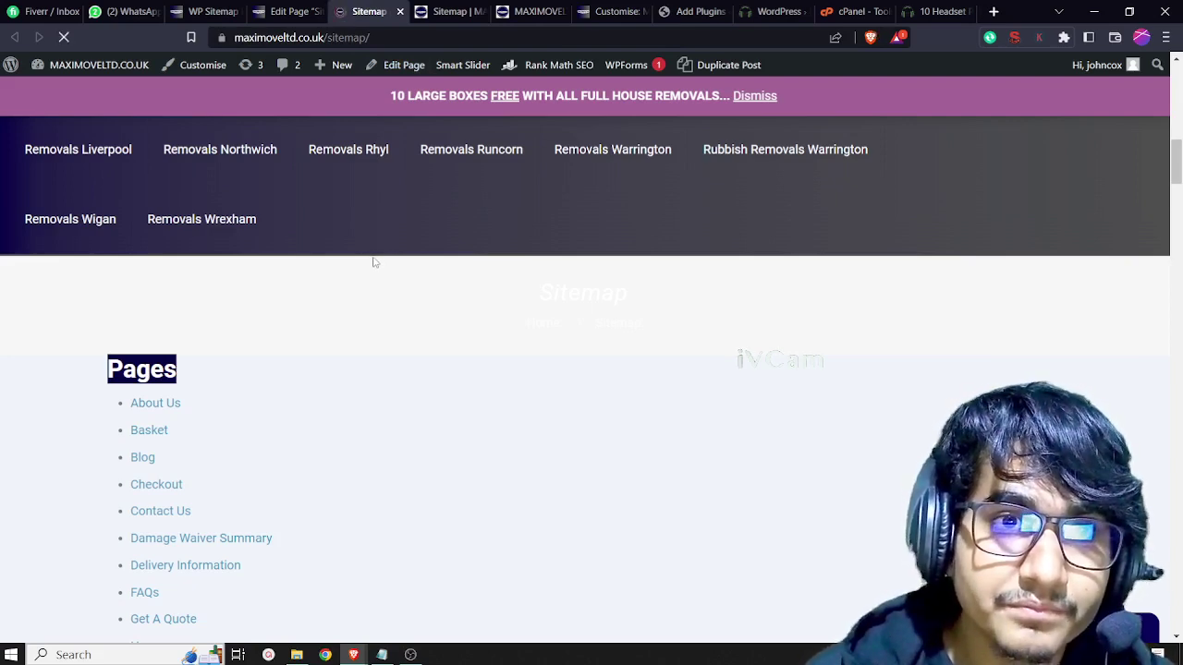
scroll(158, 278, down, 20)
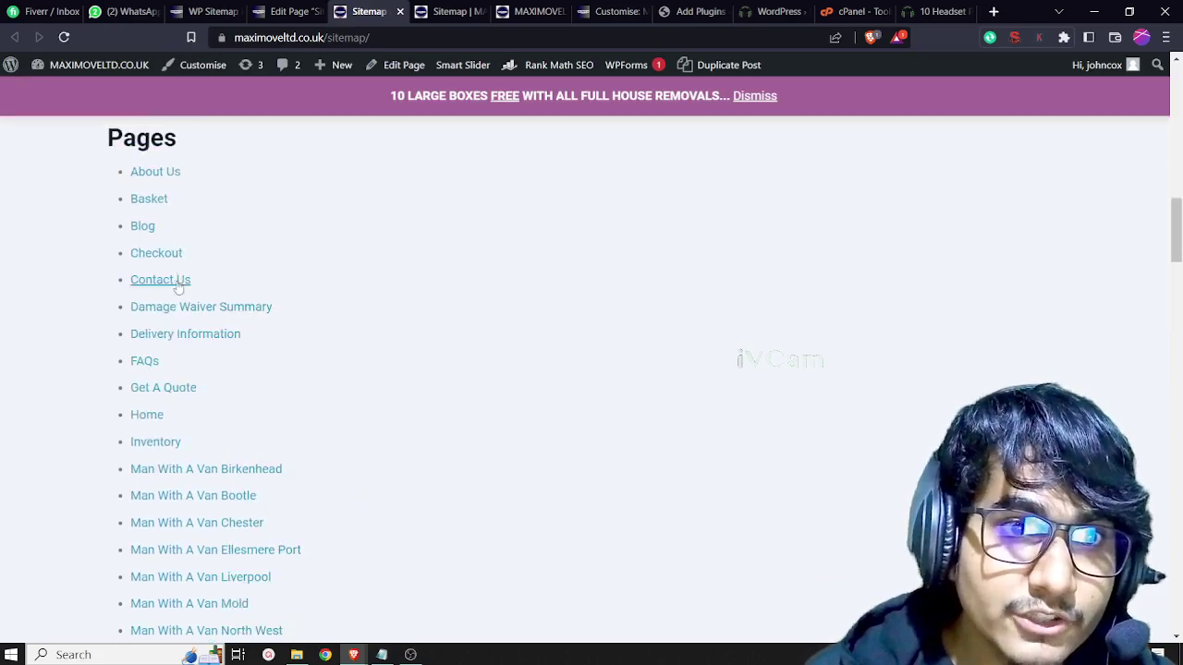
scroll(204, 410, down, 6)
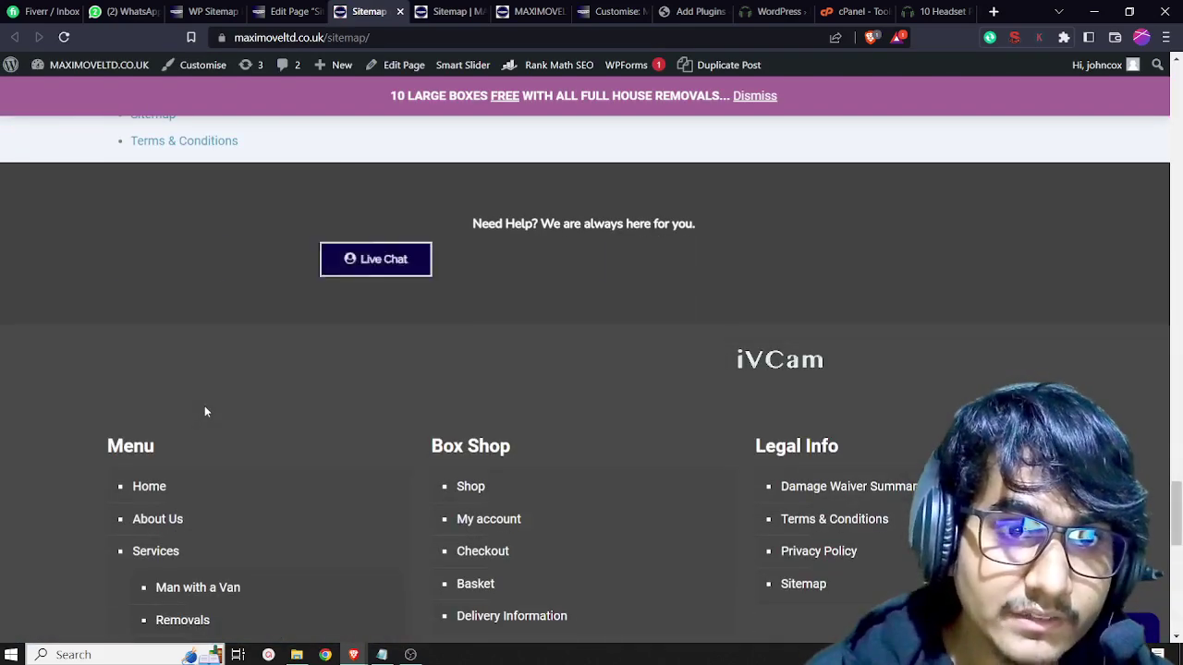
scroll(207, 388, up, 12)
scroll(211, 364, up, 15)
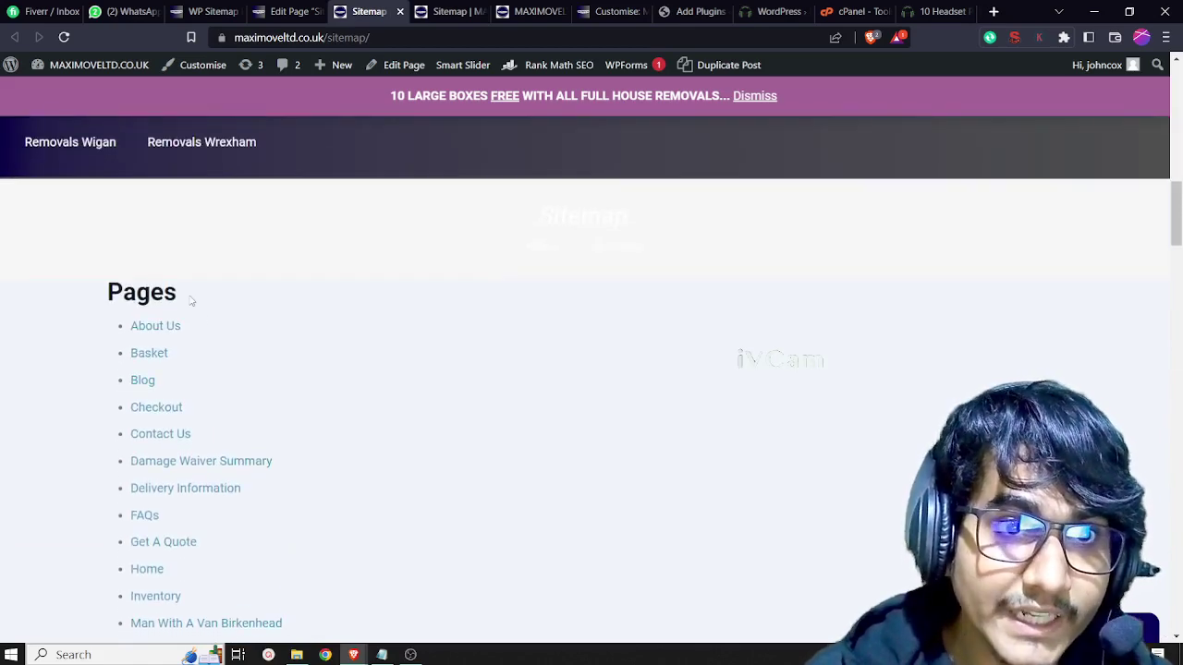
scroll(256, 290, down, 8)
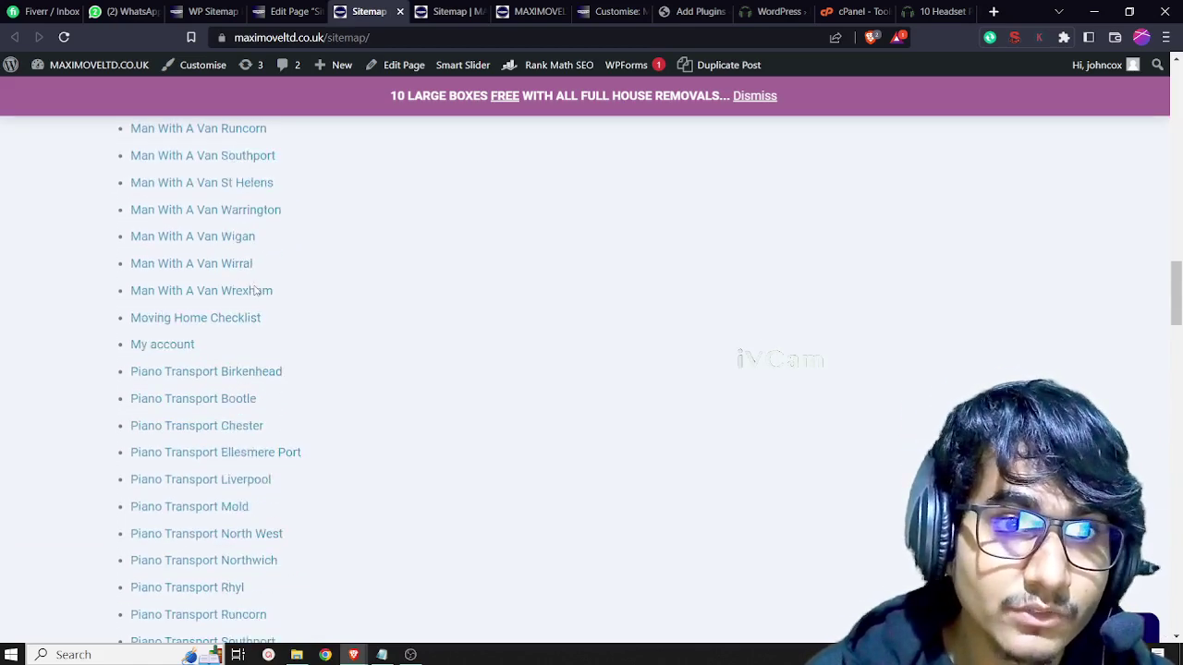
scroll(194, 312, down, 10)
scroll(198, 375, up, 4)
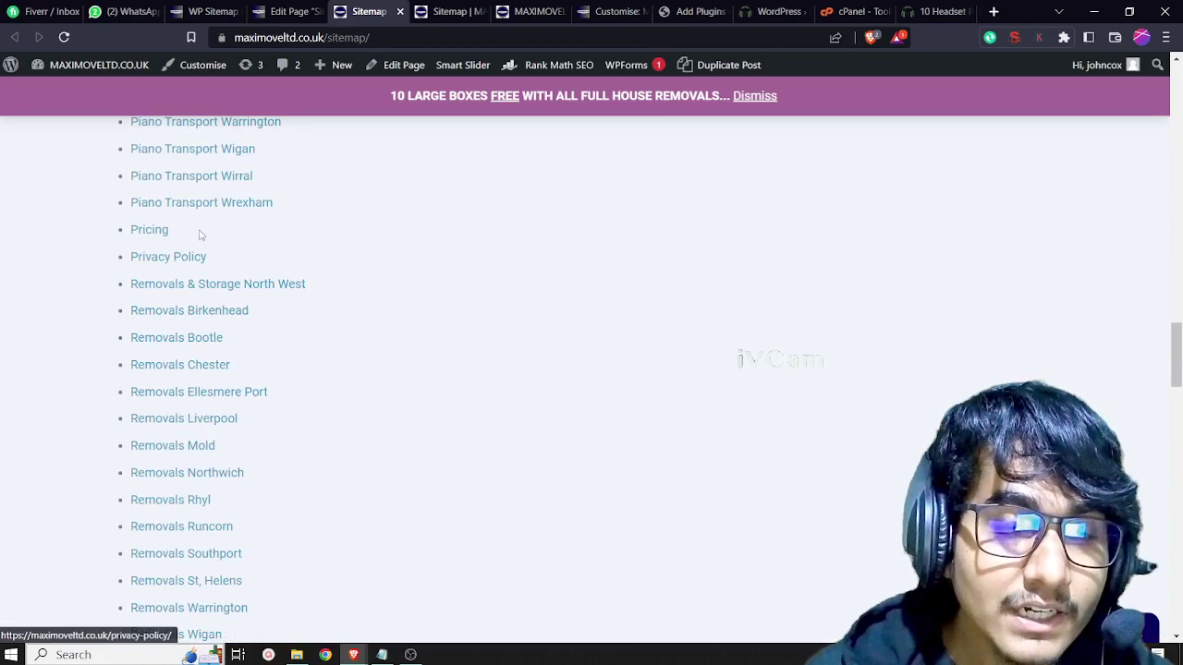
scroll(198, 250, down, 12)
scroll(196, 271, up, 3)
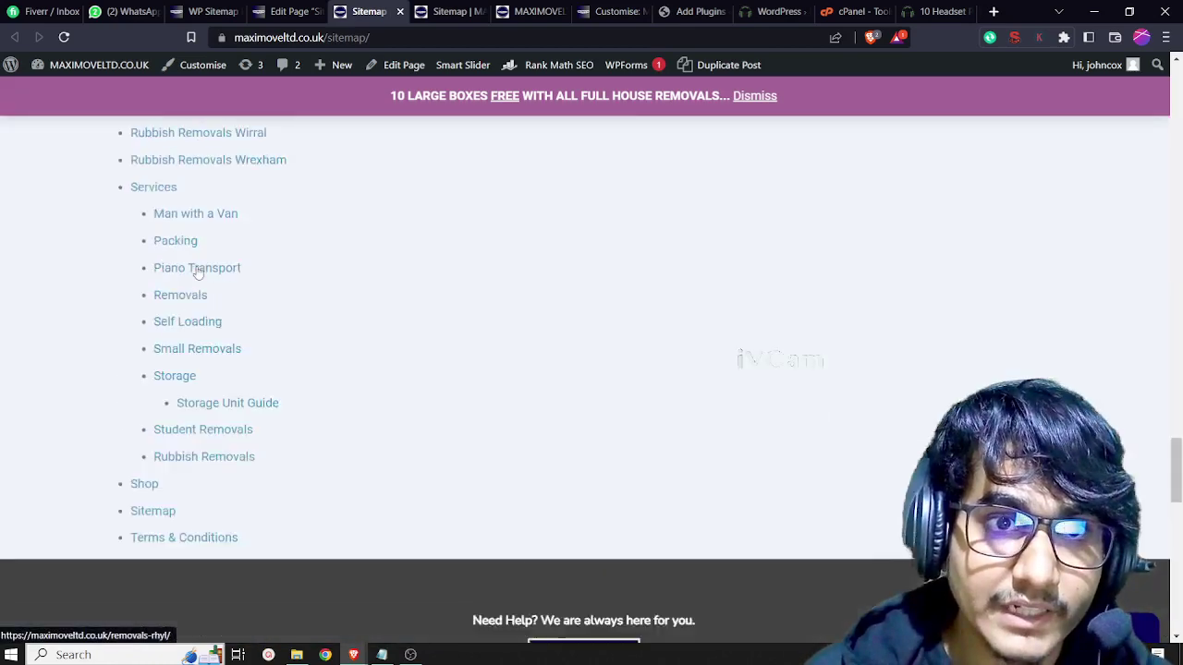
scroll(197, 272, up, 15)
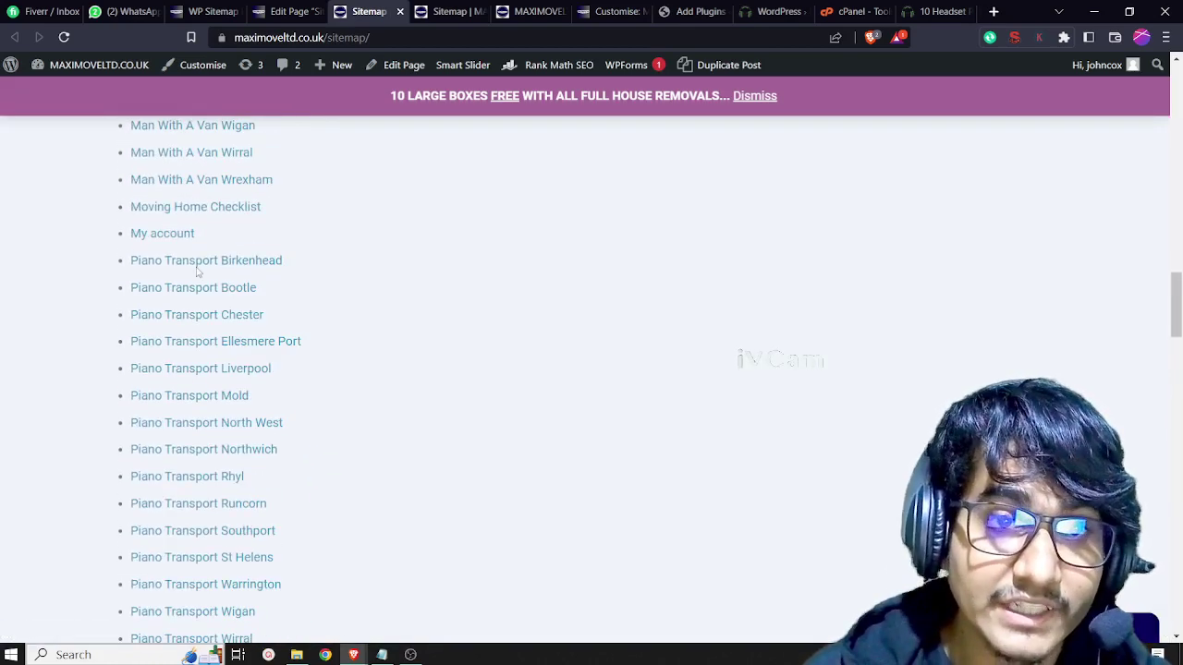
scroll(197, 271, up, 10)
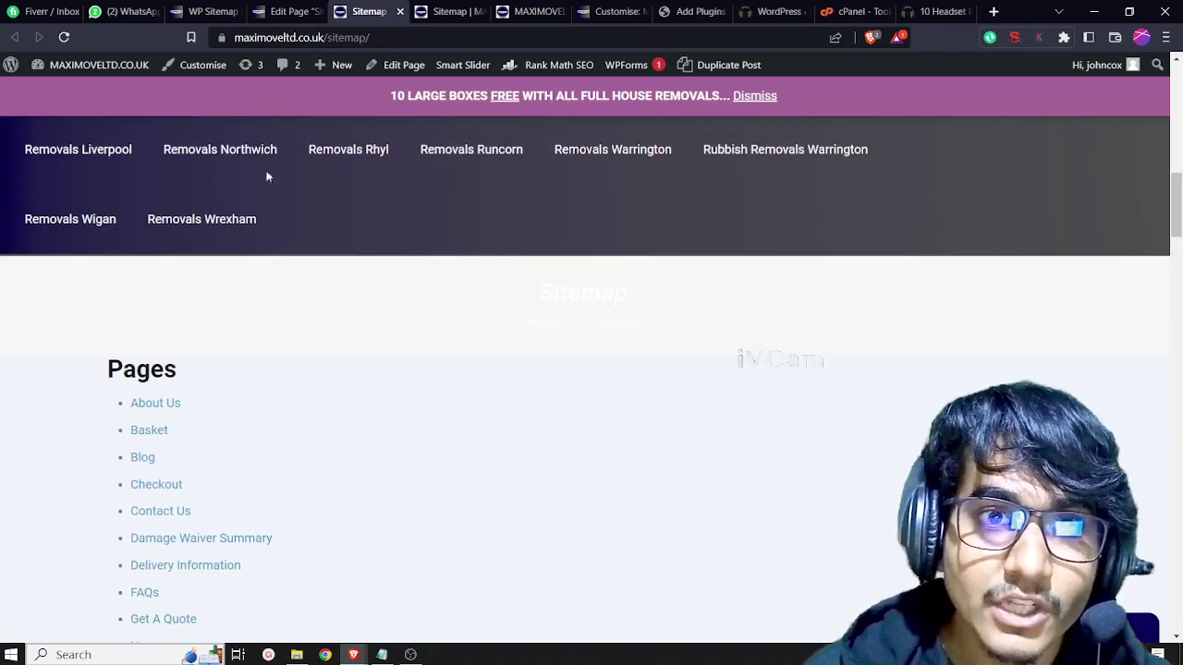
- Set the Sitemap page's shortcode back to [wp_sitemap_page], copied from the plugin's How to use list, and update the page
click(282, 11)
click(211, 11)
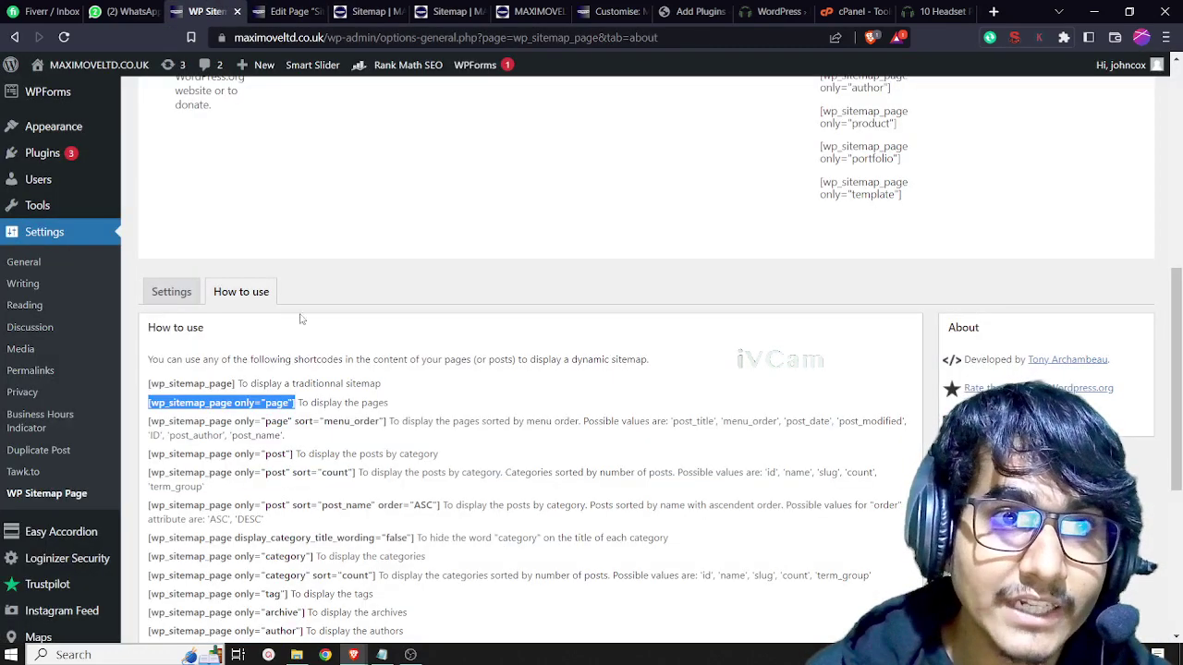
drag(238, 383, 146, 385)
key(ctrl+c)
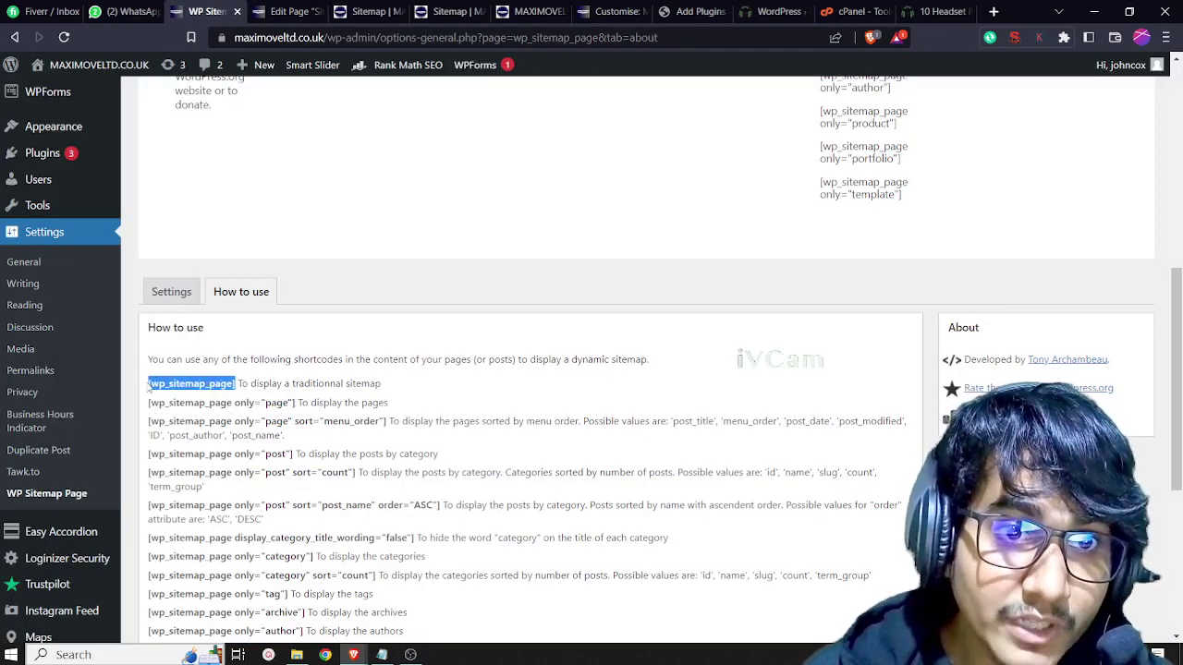
click(365, 11)
click(286, 12)
click(284, 269)
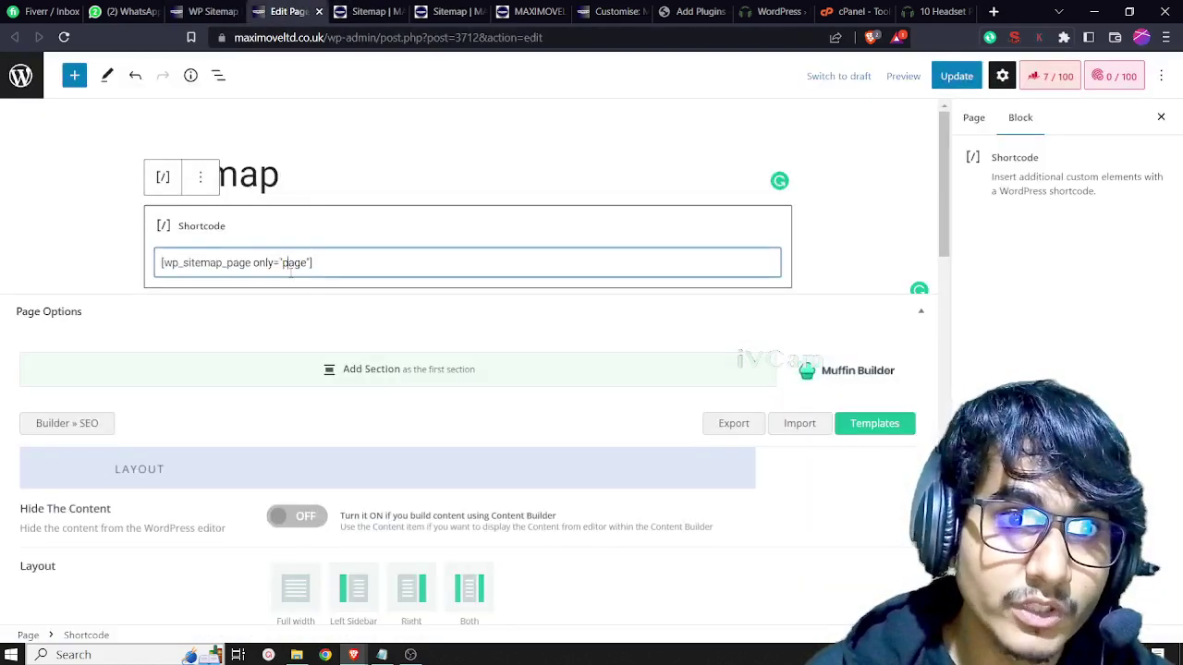
key(ctrl+a)
key(ctrl+v)
click(949, 79)
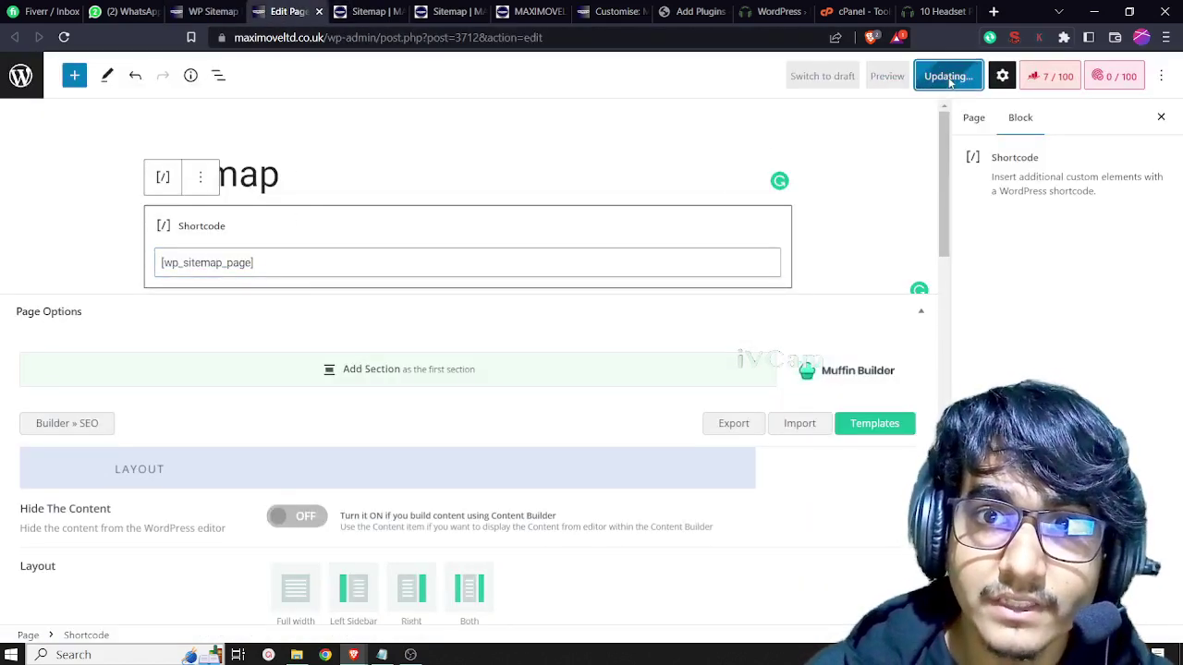